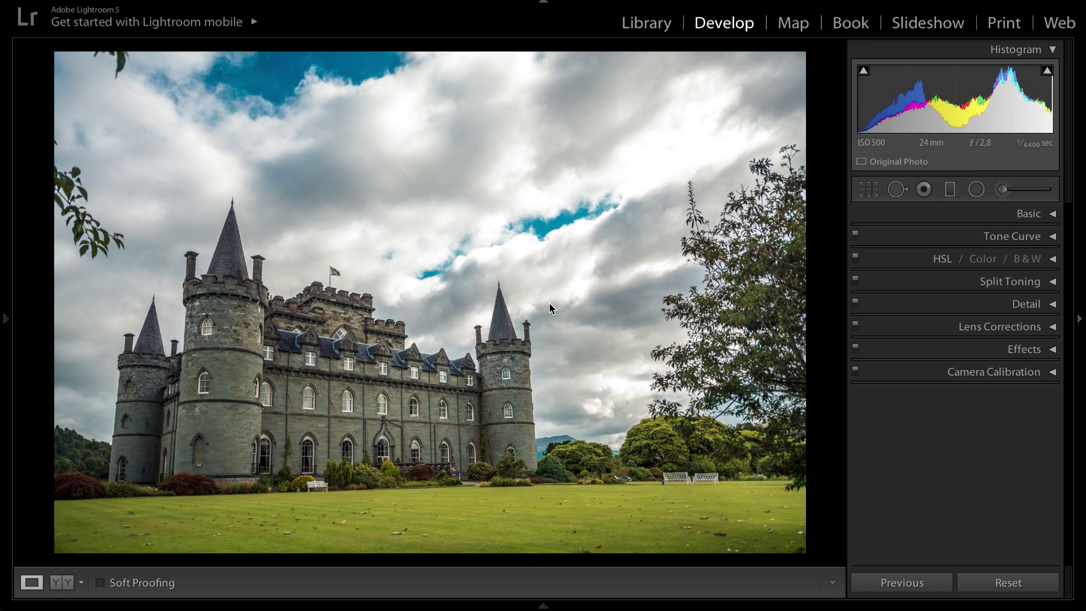
# Reset all Develop edits on the castle photo back to default settings
pyautogui.click(1008, 583)
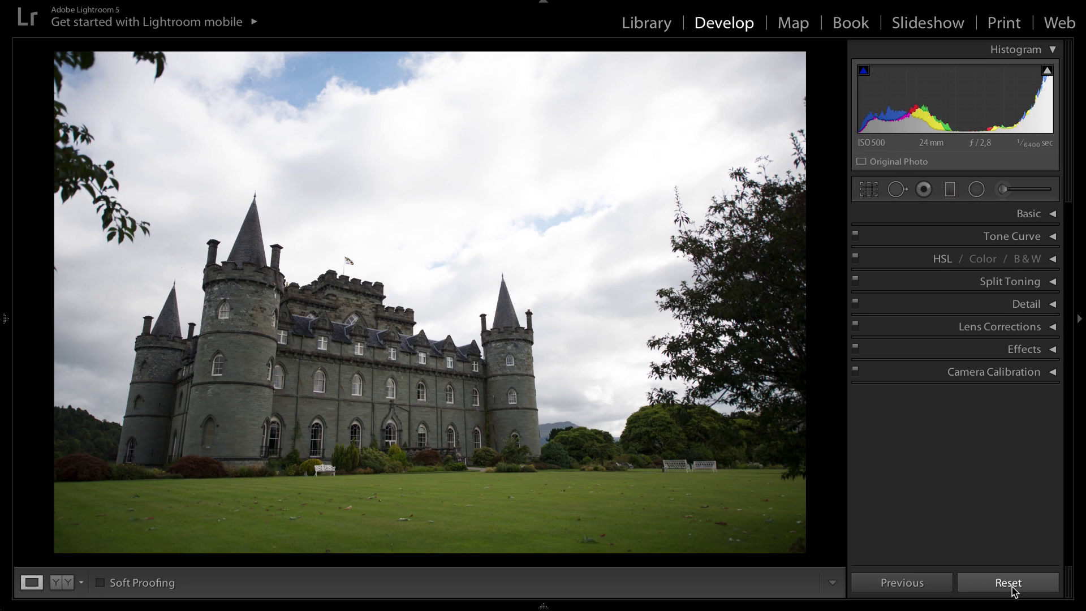
pyautogui.click(1000, 213)
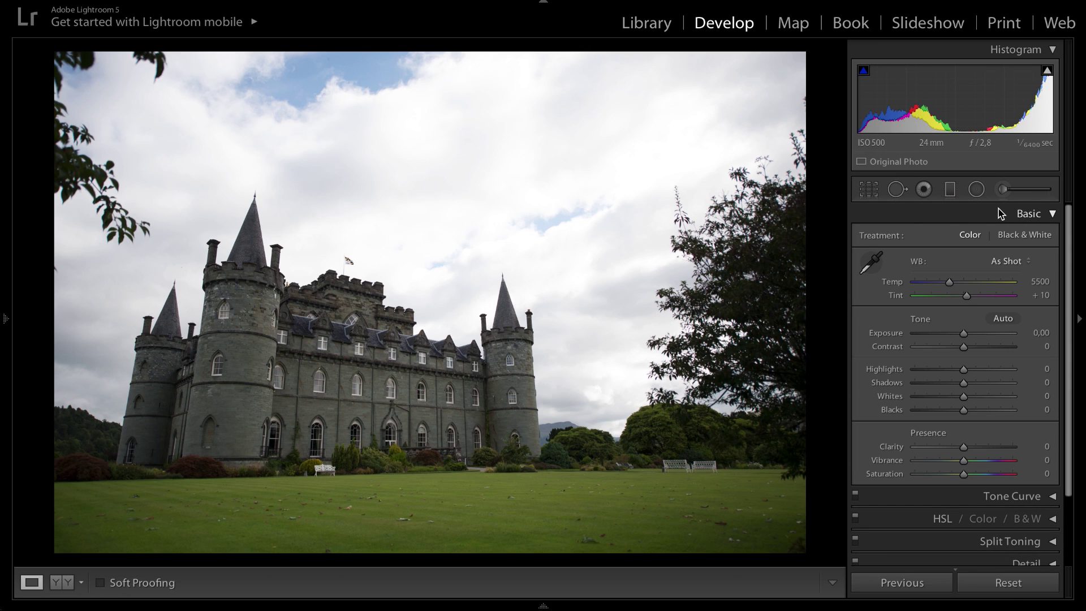
# Set shadows +77, highlights −100, exposure −0.40 and whites +13, checking highlight clipping
pyautogui.moveTo(963, 388); pyautogui.dragTo(1059, 385)
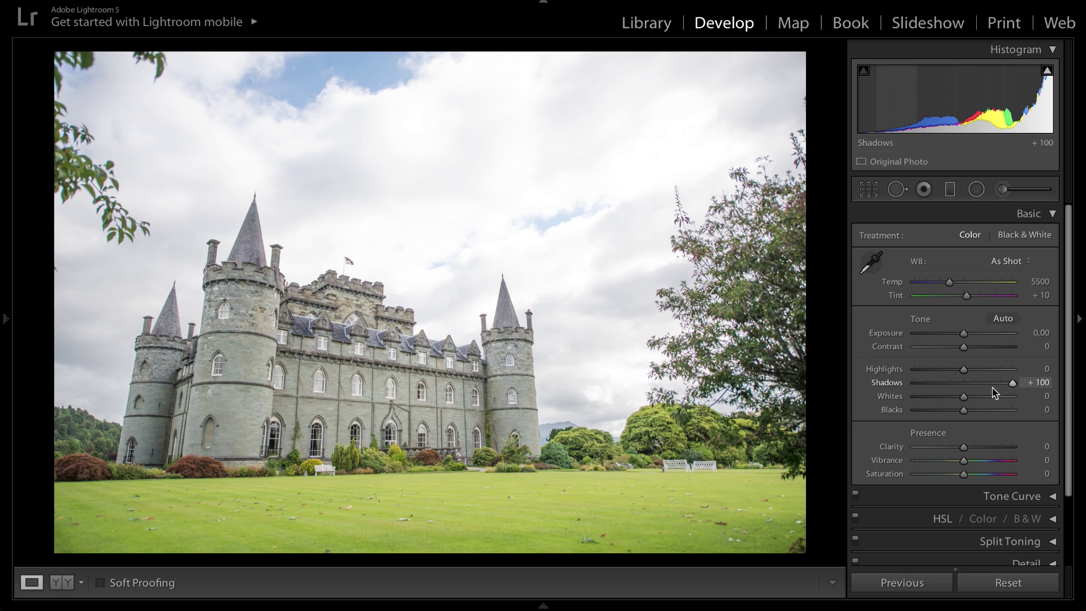
pyautogui.click(988, 385)
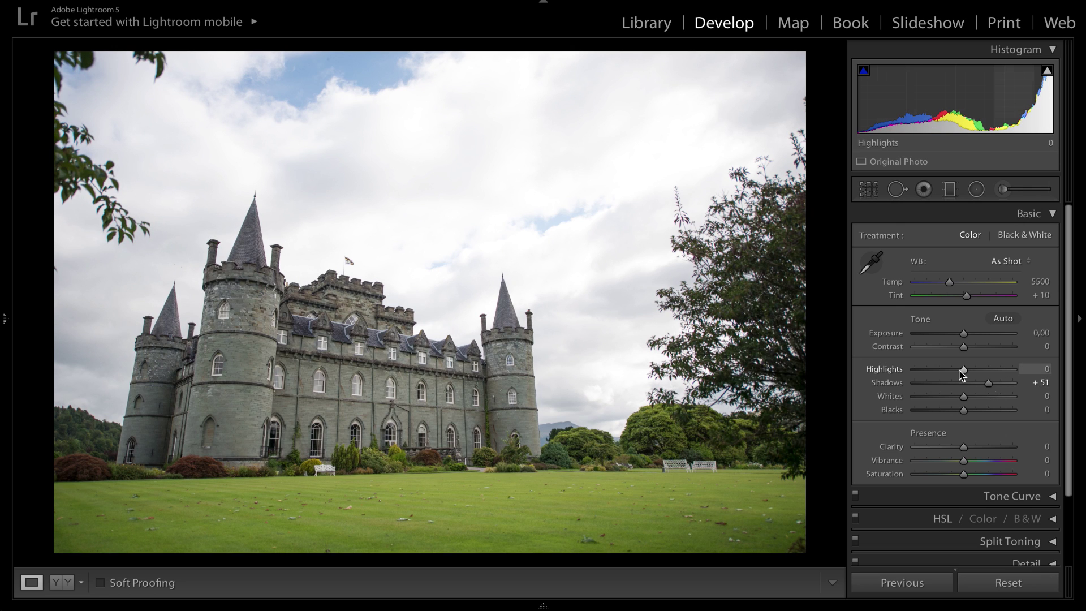
pyautogui.moveTo(964, 370); pyautogui.dragTo(893, 375)
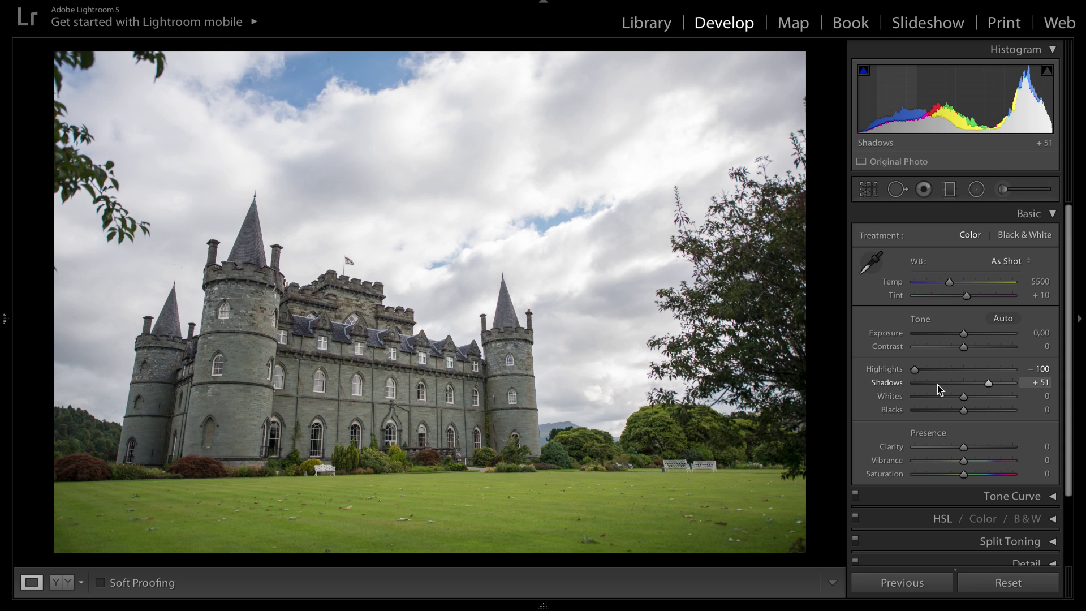
pyautogui.moveTo(964, 339); pyautogui.dragTo(961, 338)
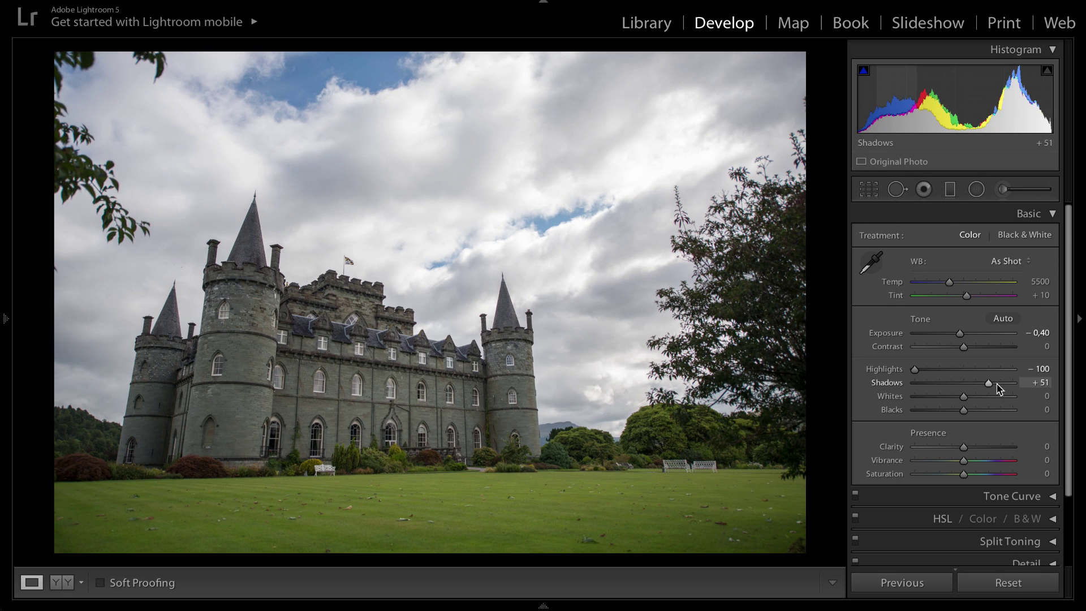
pyautogui.moveTo(989, 383); pyautogui.dragTo(1001, 387)
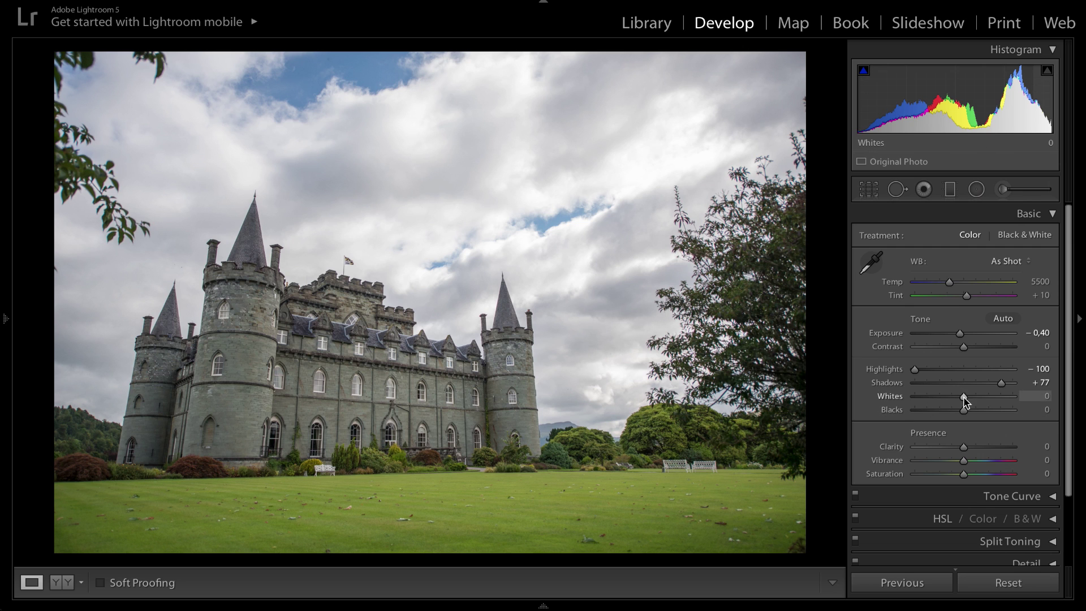
pyautogui.moveTo(963, 396)
pyautogui.mouseDown()
pyautogui.moveTo(996, 392)
pyautogui.moveTo(923, 396)
pyautogui.mouseUp()
pyautogui.doubleClick(924, 395)
pyautogui.moveTo(963, 399)
pyautogui.keyDown('alt'); pyautogui.mouseDown()
pyautogui.moveTo(1025, 400)
pyautogui.moveTo(960, 400)
pyautogui.moveTo(970, 400)
pyautogui.mouseUp(); pyautogui.keyUp('alt')
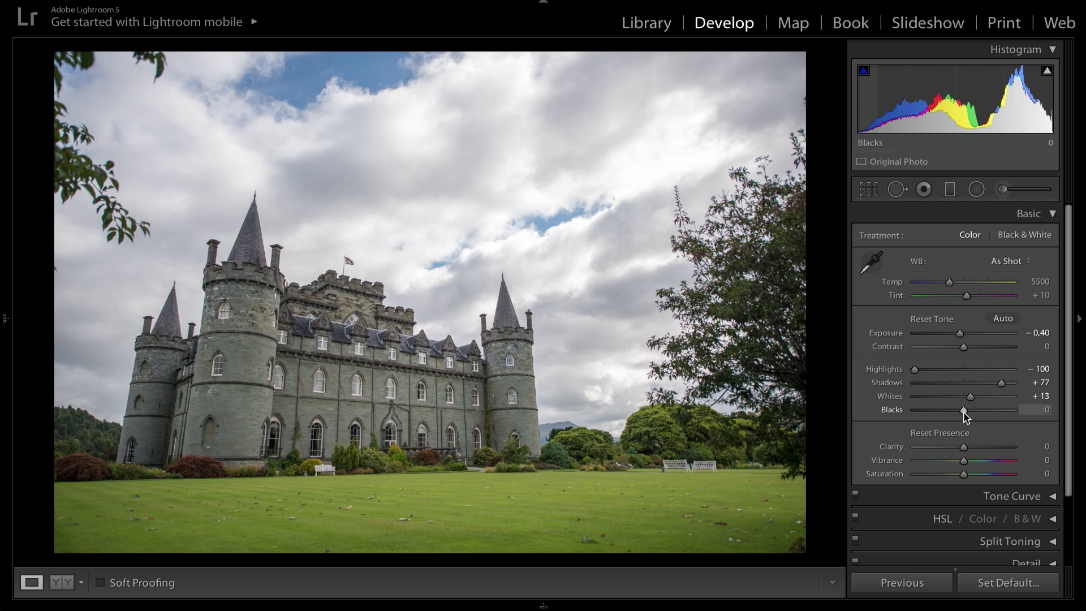
# Lower Blacks to −30 while previewing shadow clipping
pyautogui.keyDown('alt'); pyautogui.moveTo(964, 412); pyautogui.dragTo(922, 414); pyautogui.keyUp('alt')
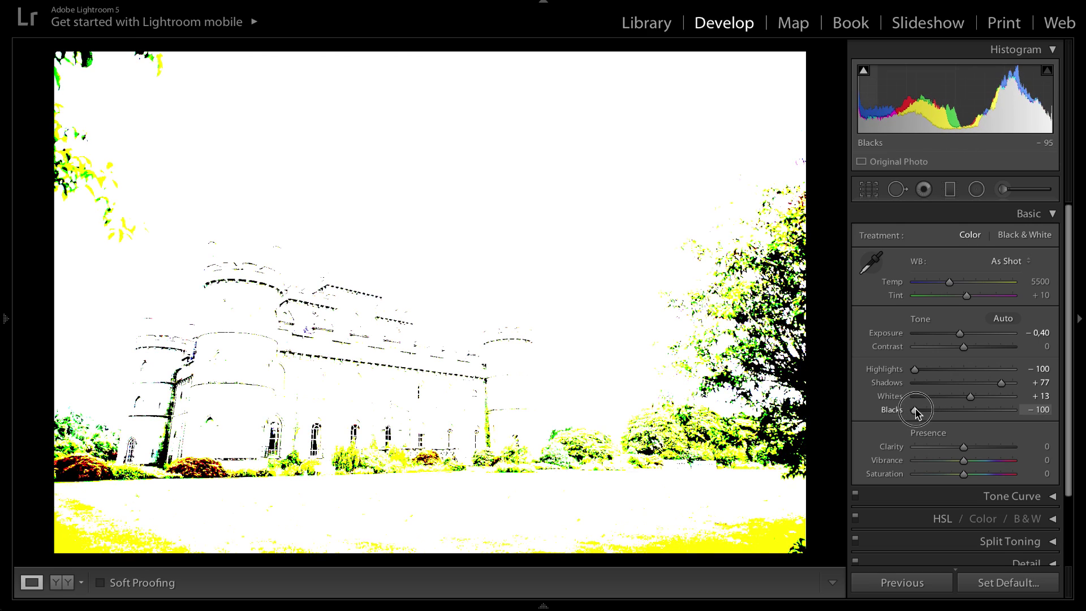
pyautogui.keyDown('alt'); pyautogui.moveTo(922, 413); pyautogui.dragTo(951, 414); pyautogui.keyUp('alt')
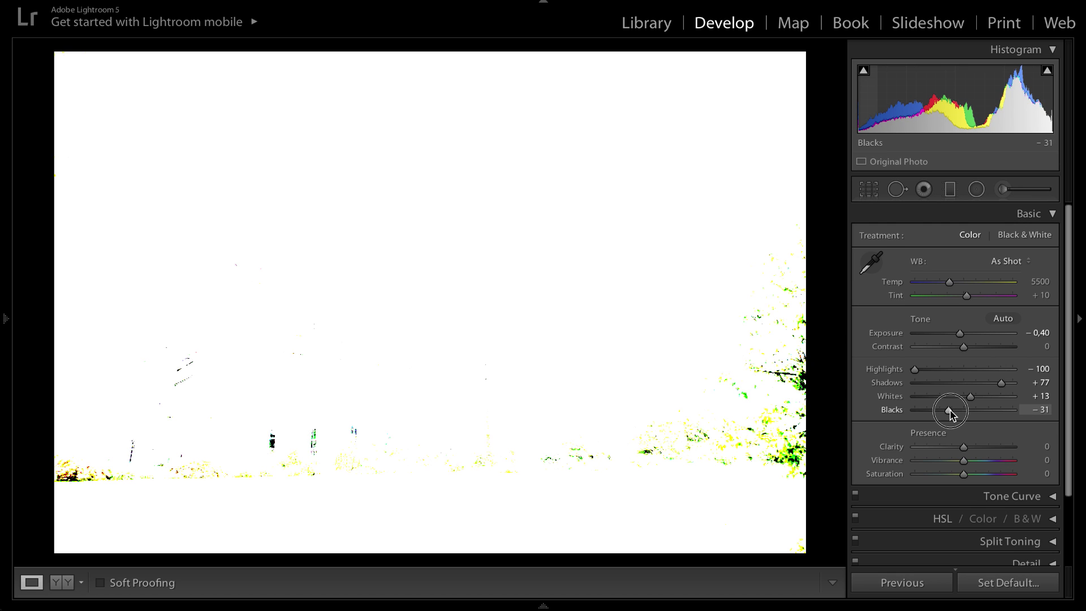
pyautogui.keyDown('alt'); pyautogui.moveTo(950, 413); pyautogui.dragTo(951, 413); pyautogui.keyUp('alt')
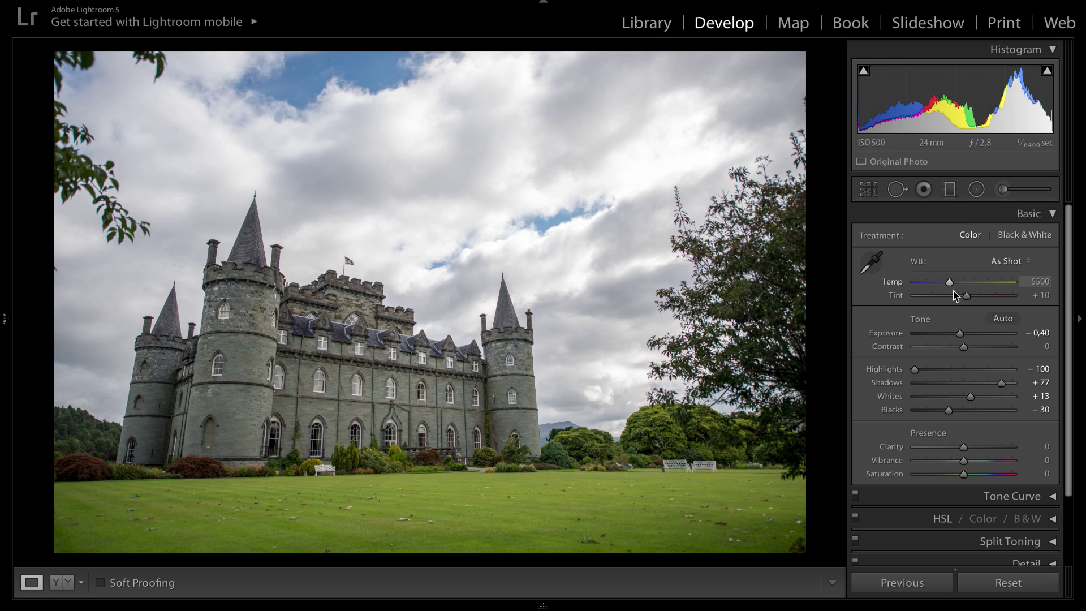
# Neutralise white balance from the castle wall; set clarity +17, vibrance +45, saturation −13
pyautogui.click(879, 262)
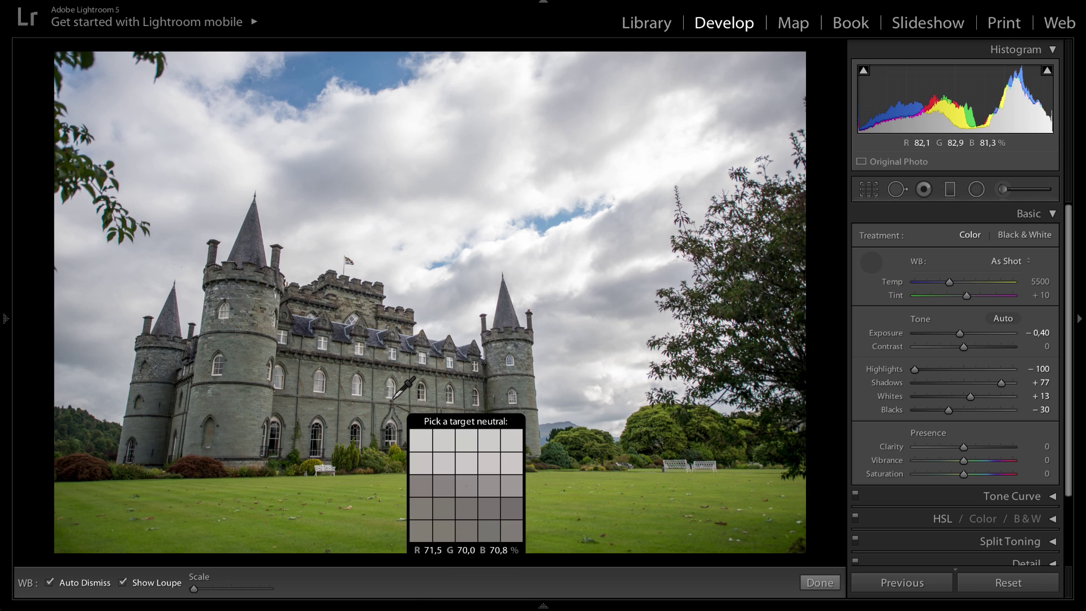
pyautogui.click(394, 398)
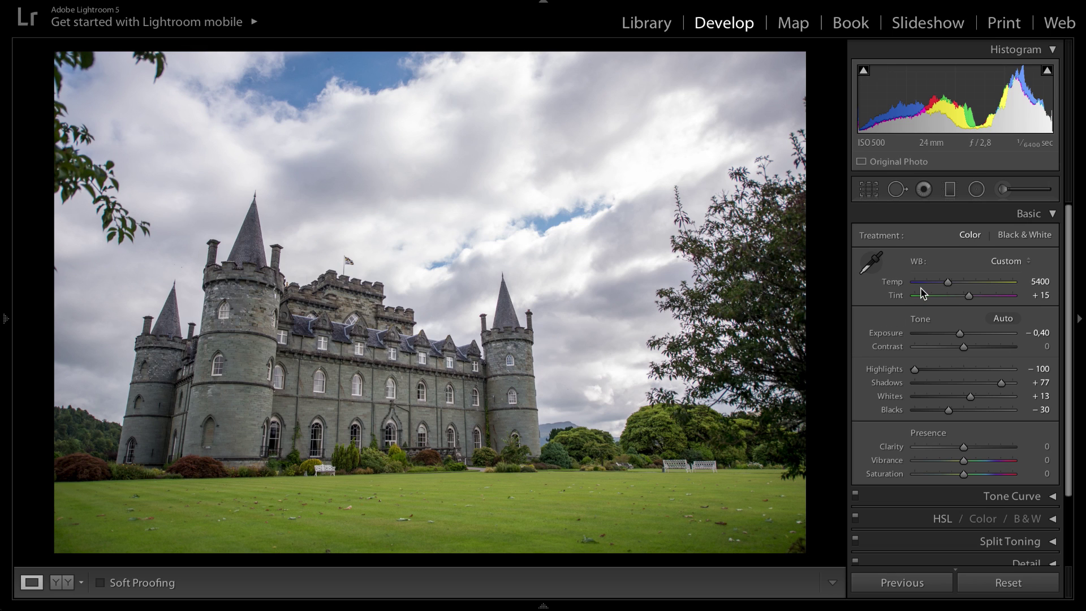
pyautogui.moveTo(963, 447)
pyautogui.mouseDown()
pyautogui.moveTo(1030, 450)
pyautogui.moveTo(973, 449)
pyautogui.mouseUp()
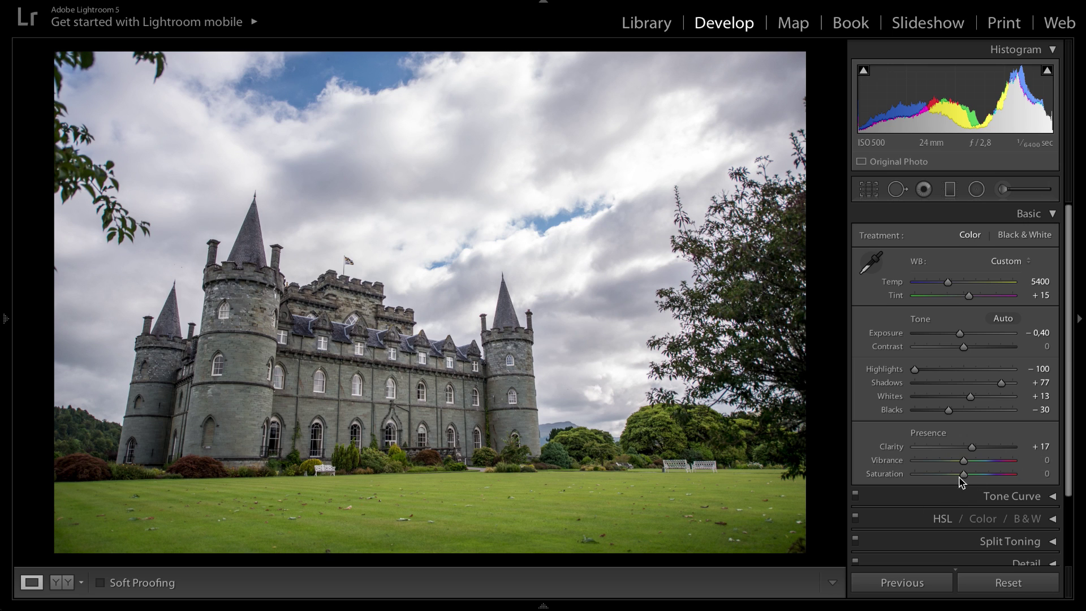
pyautogui.moveTo(957, 474); pyautogui.dragTo(956, 473)
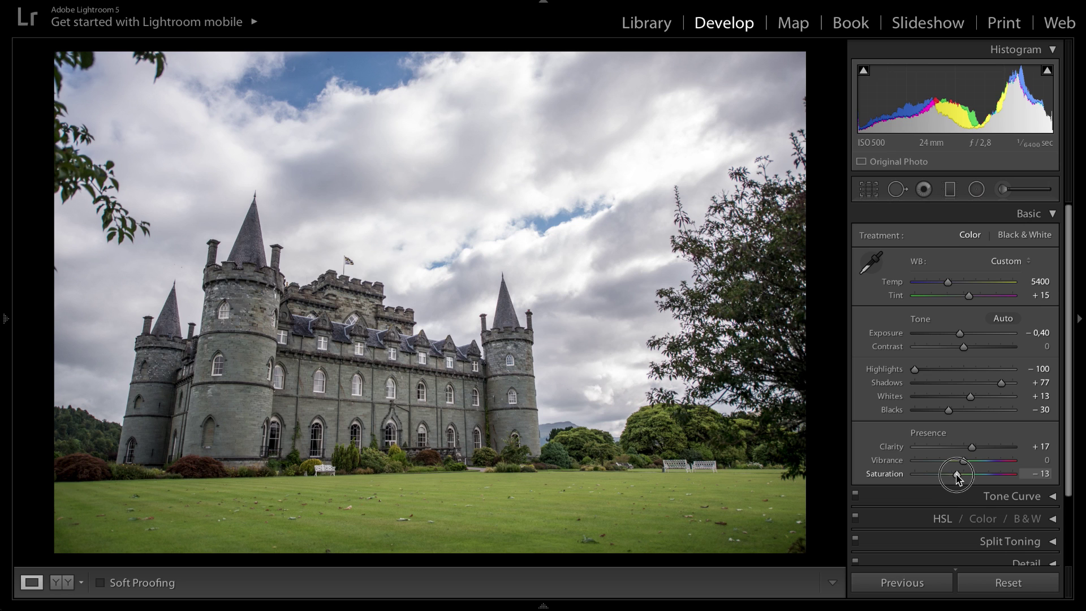
pyautogui.moveTo(964, 461); pyautogui.dragTo(986, 460)
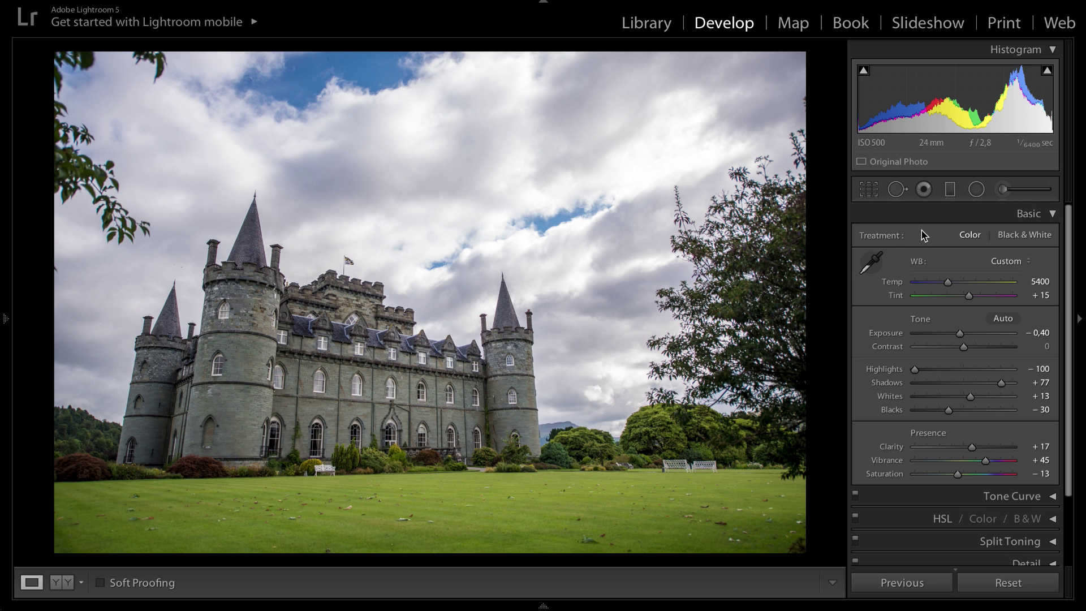
pyautogui.press('\\')
pyautogui.press('\\')
pyautogui.press('\\')
pyautogui.press('\\')
pyautogui.press('\\')
pyautogui.press('\\')
pyautogui.click(913, 214)
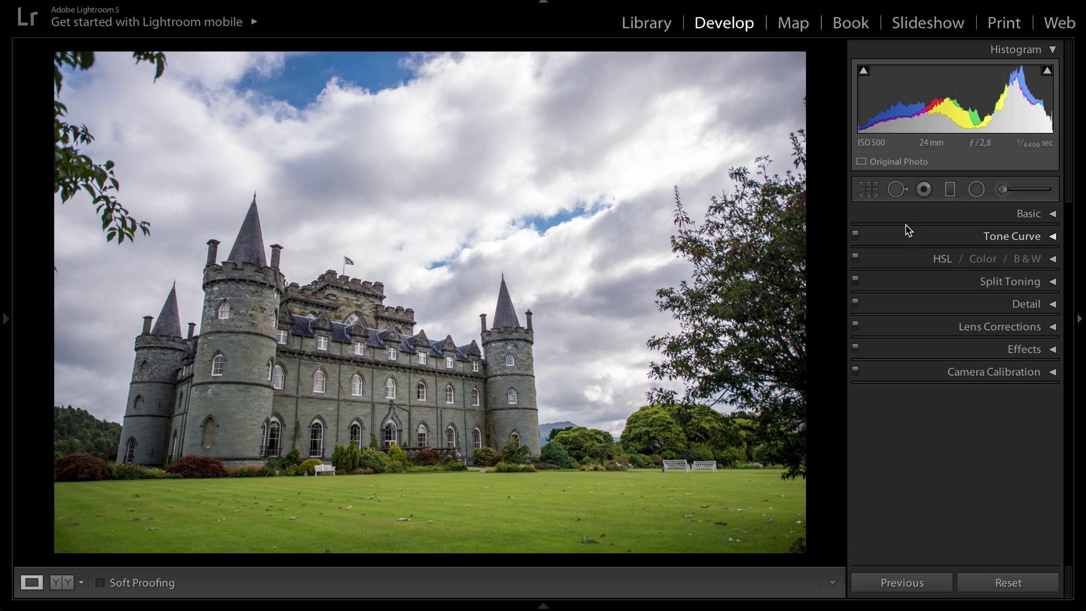
# Lift the black endpoint of the point tone curve for faded blacks
pyautogui.click(926, 237)
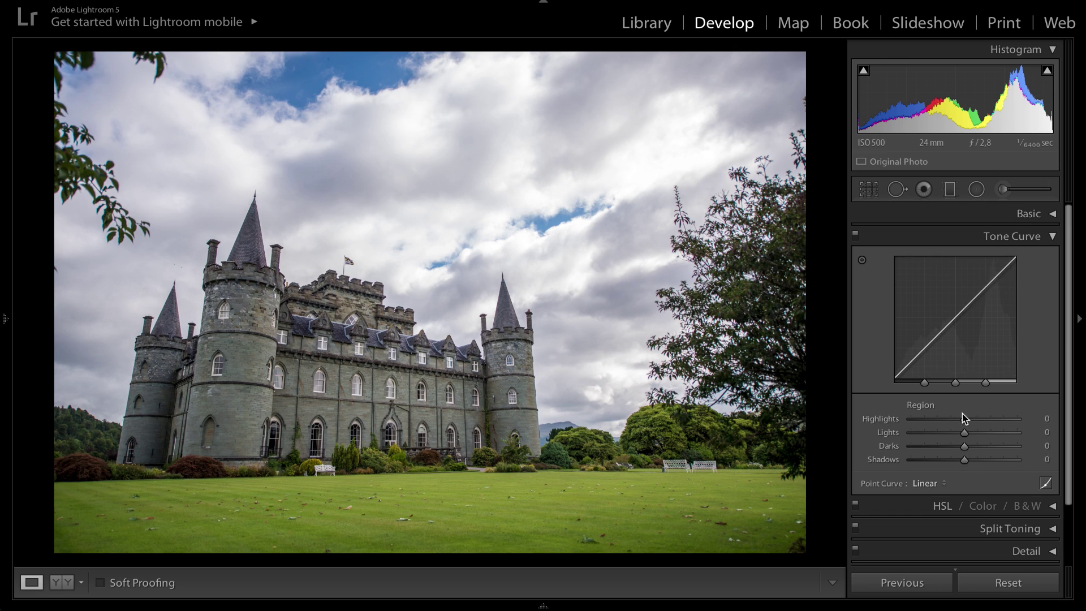
pyautogui.click(1046, 485)
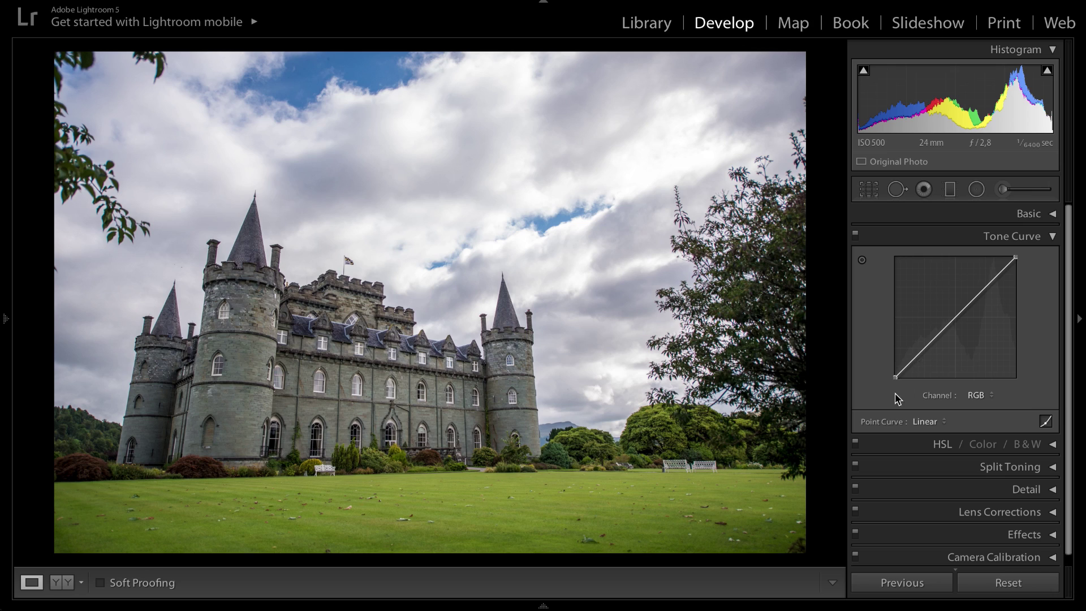
pyautogui.moveTo(956, 317); pyautogui.dragTo(991, 323)
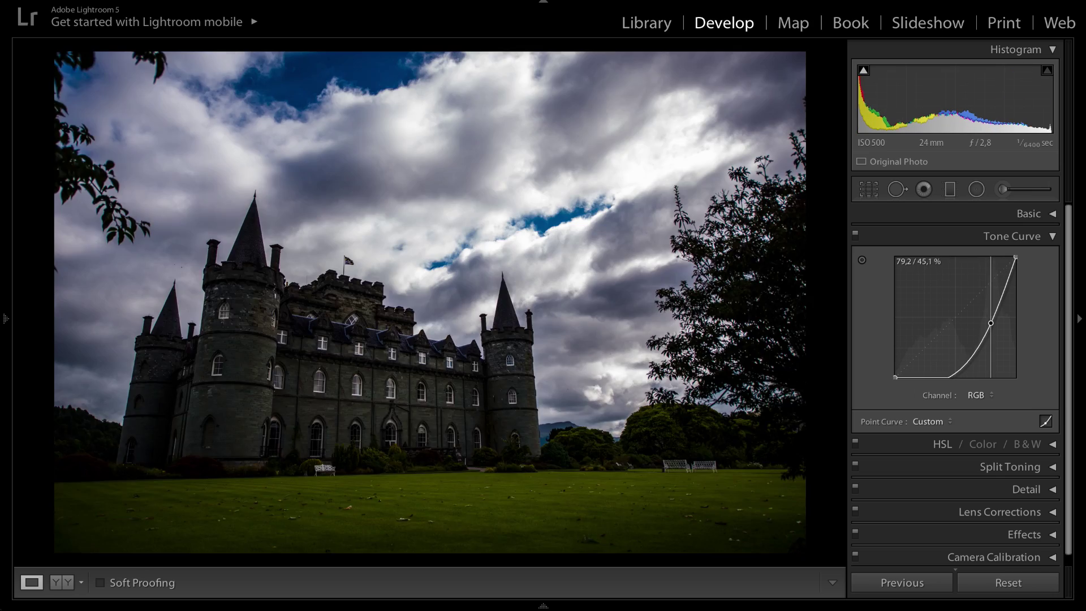
pyautogui.doubleClick(990, 323)
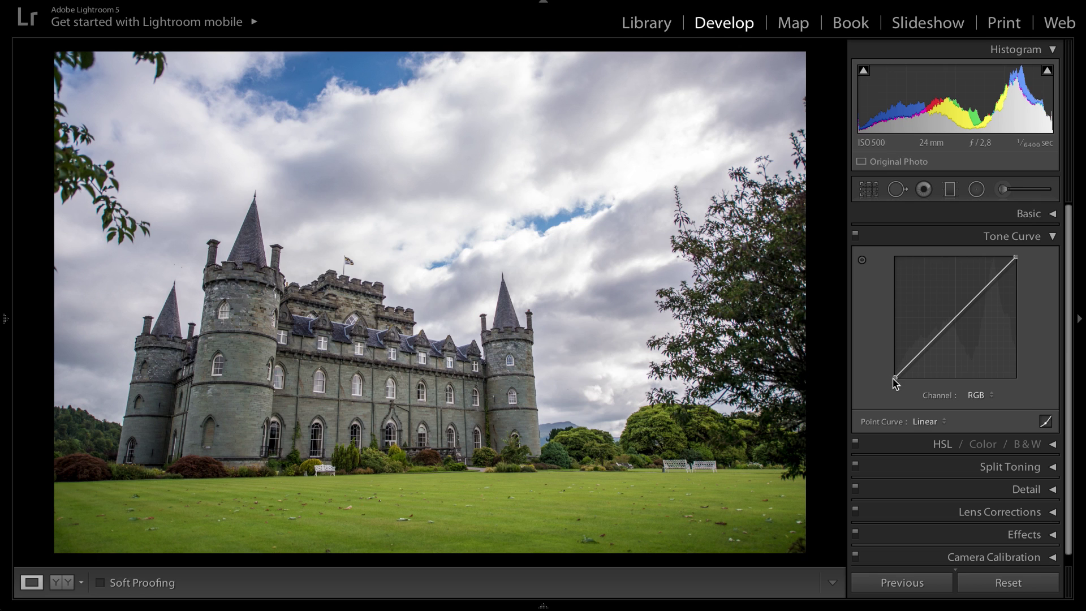
pyautogui.moveTo(897, 378); pyautogui.dragTo(895, 374)
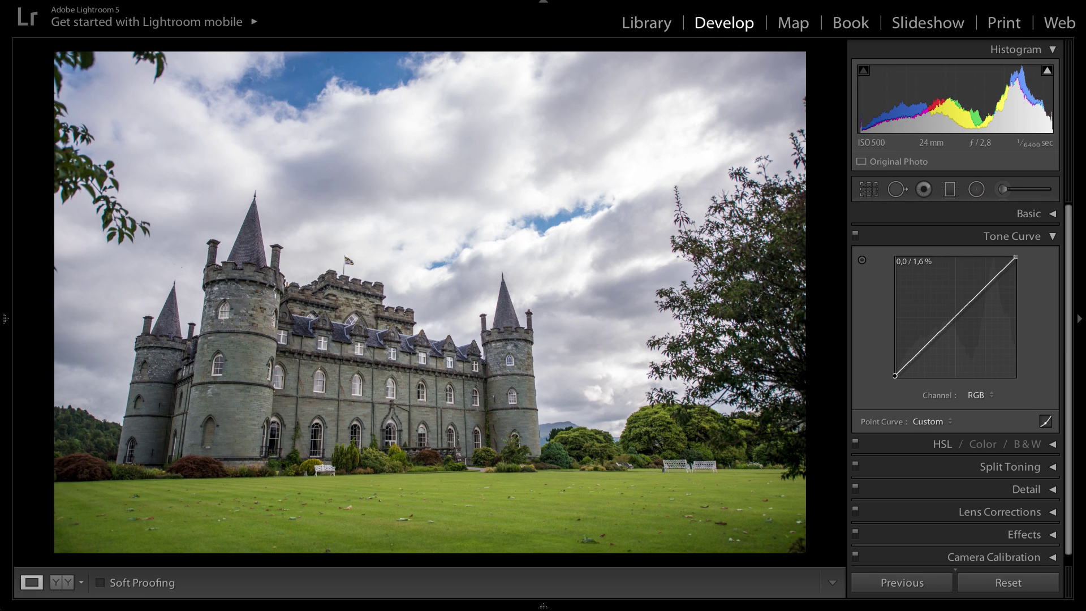
# Raise the Blue channel curve's midtones with a new control point
pyautogui.click(977, 395)
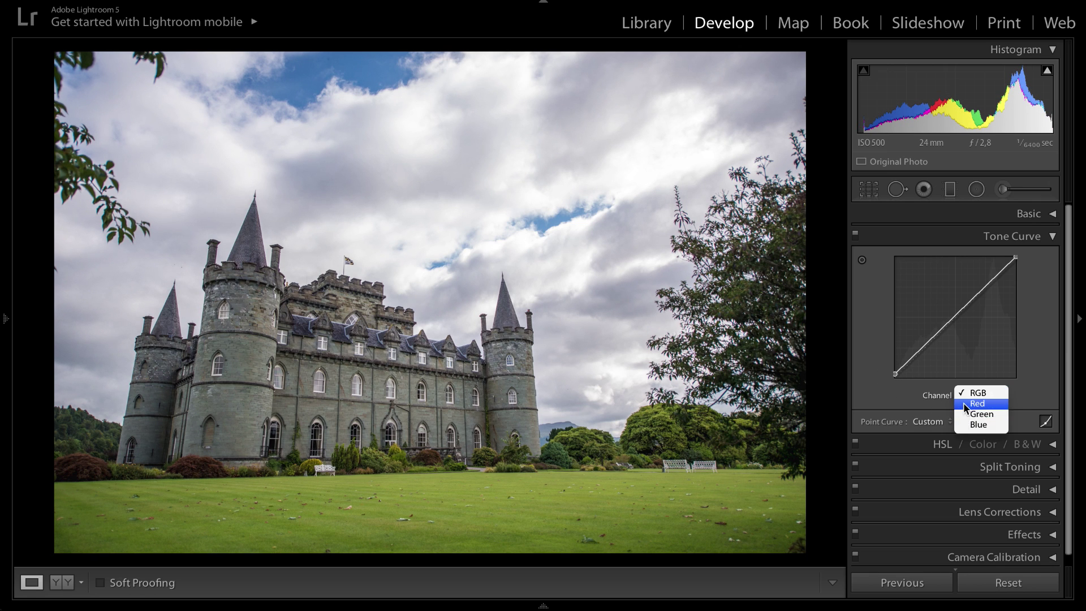
pyautogui.click(969, 424)
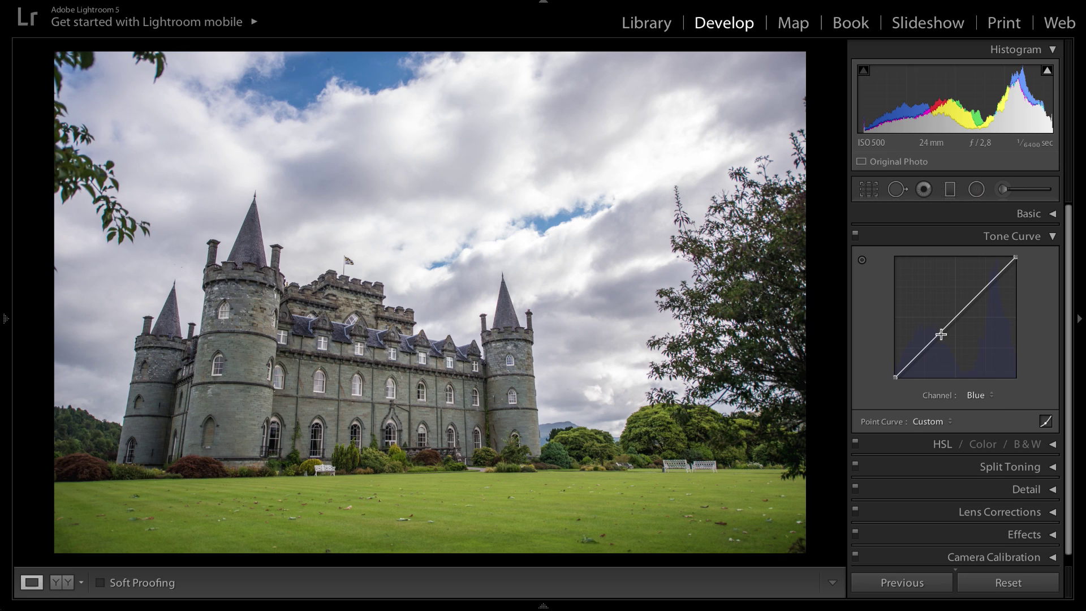
pyautogui.click(914, 358)
pyautogui.moveTo(956, 313); pyautogui.dragTo(963, 312)
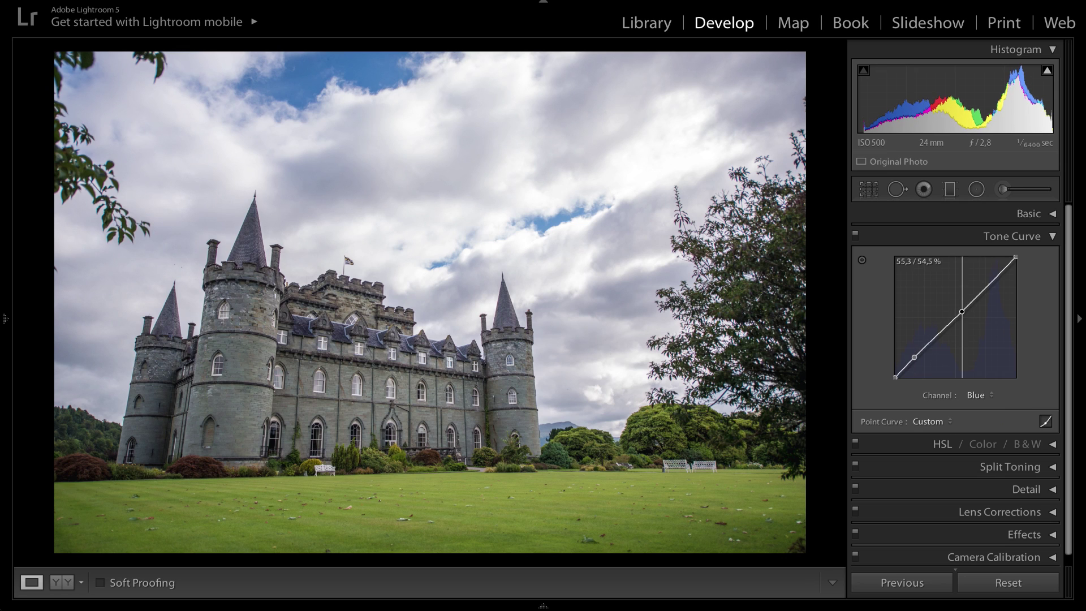
pyautogui.click(855, 236)
pyautogui.click(856, 236)
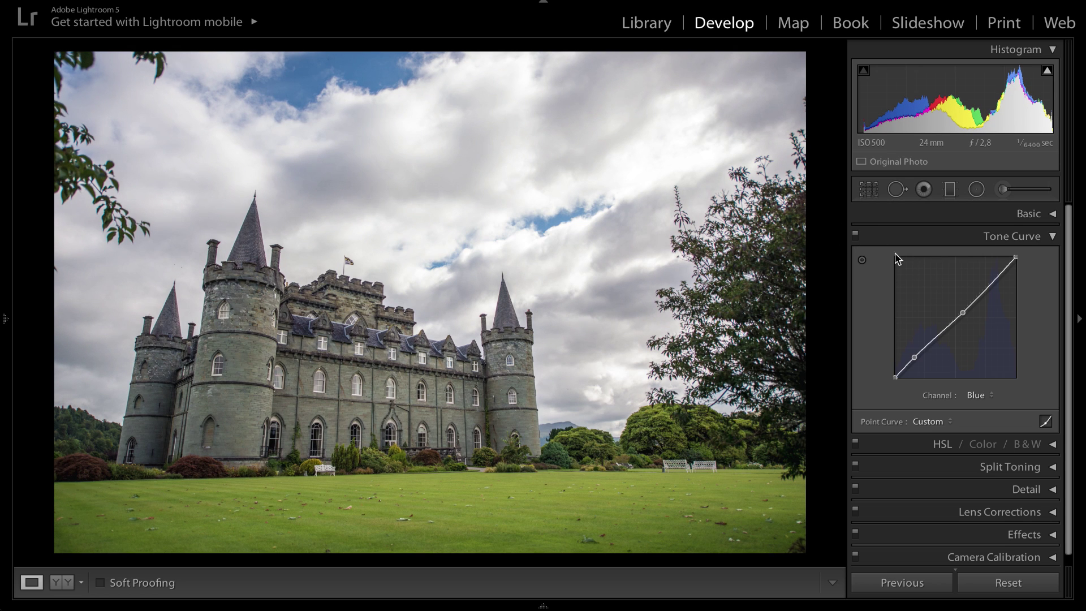
# Bend the Green channel curve with two points, comparing the tone curve on and off
pyautogui.click(977, 395)
pyautogui.moveTo(912, 365); pyautogui.dragTo(914, 361)
pyautogui.click(932, 341)
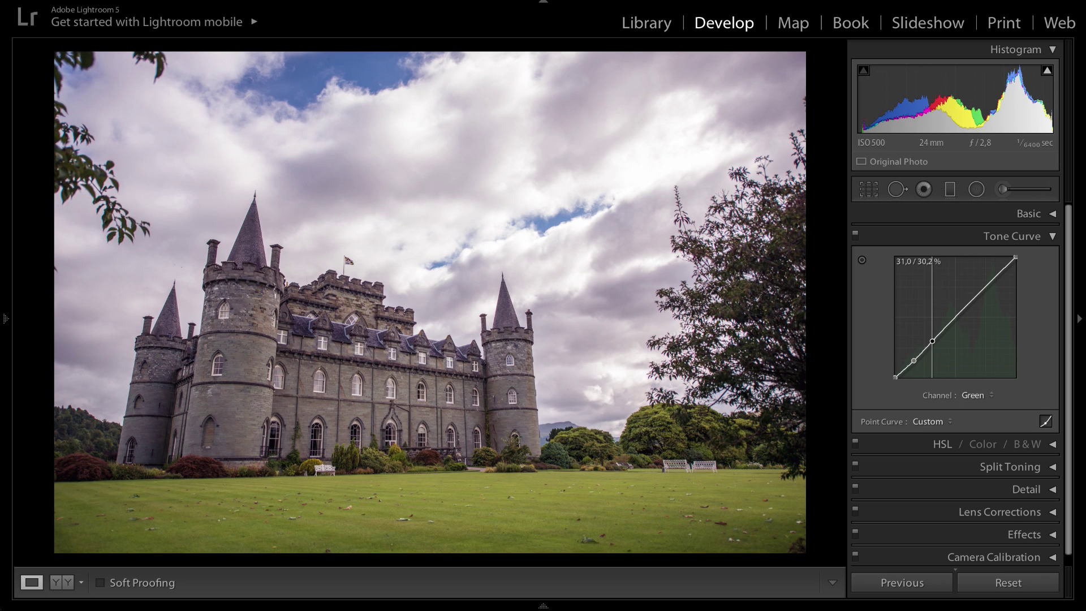
pyautogui.moveTo(932, 341); pyautogui.dragTo(933, 341)
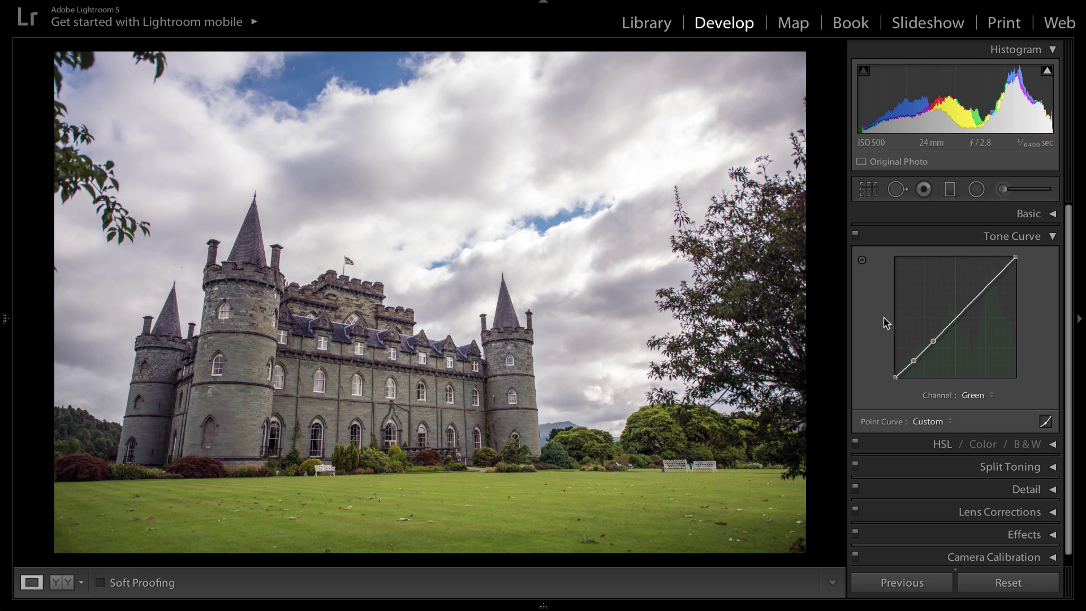
pyautogui.click(855, 237)
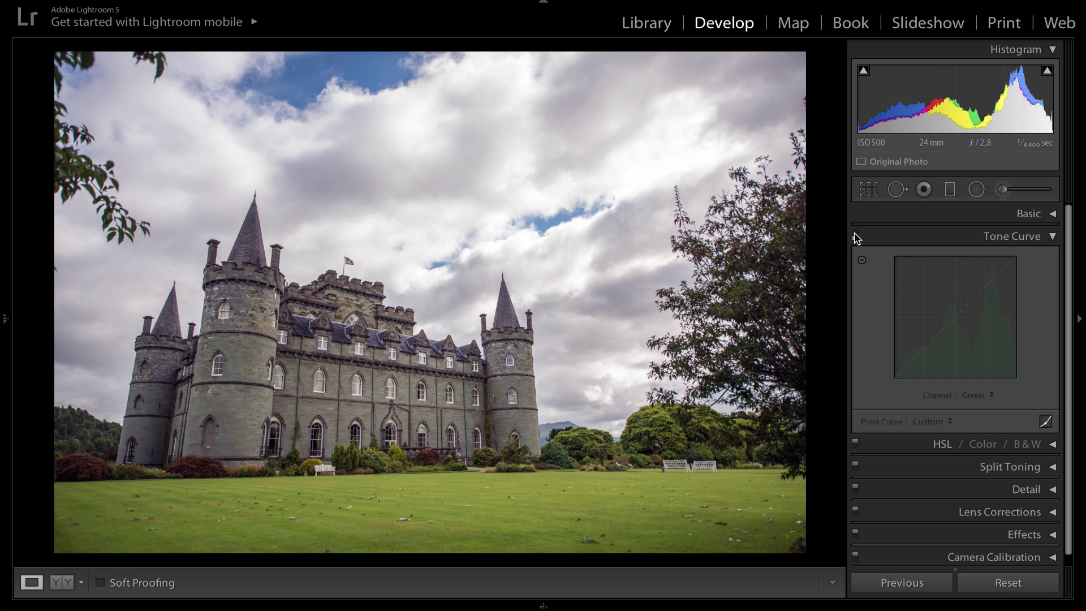
pyautogui.click(855, 237)
pyautogui.click(855, 237)
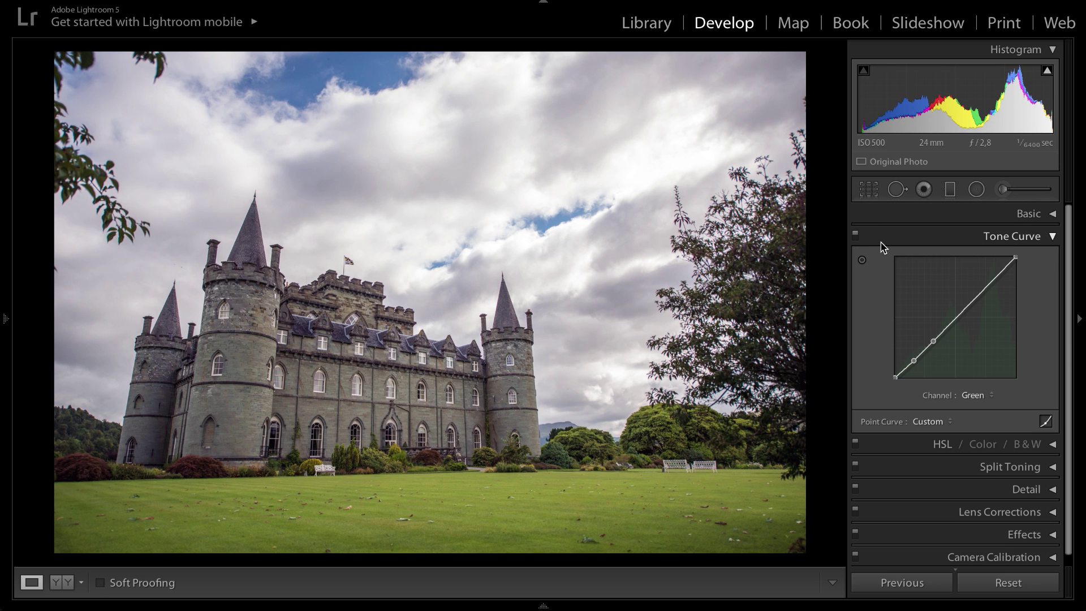
pyautogui.click(922, 237)
pyautogui.click(922, 258)
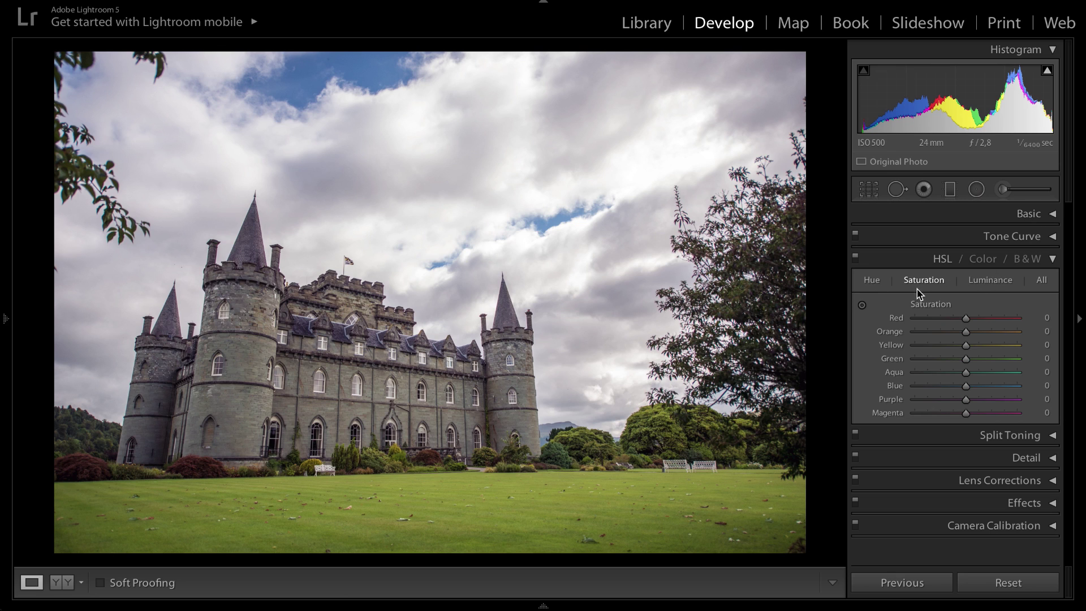
# Darken the Blue luminance to −46 to deepen the sky
pyautogui.click(990, 280)
pyautogui.moveTo(965, 385)
pyautogui.mouseDown()
pyautogui.moveTo(904, 392)
pyautogui.moveTo(1028, 381)
pyautogui.moveTo(886, 378)
pyautogui.mouseUp()
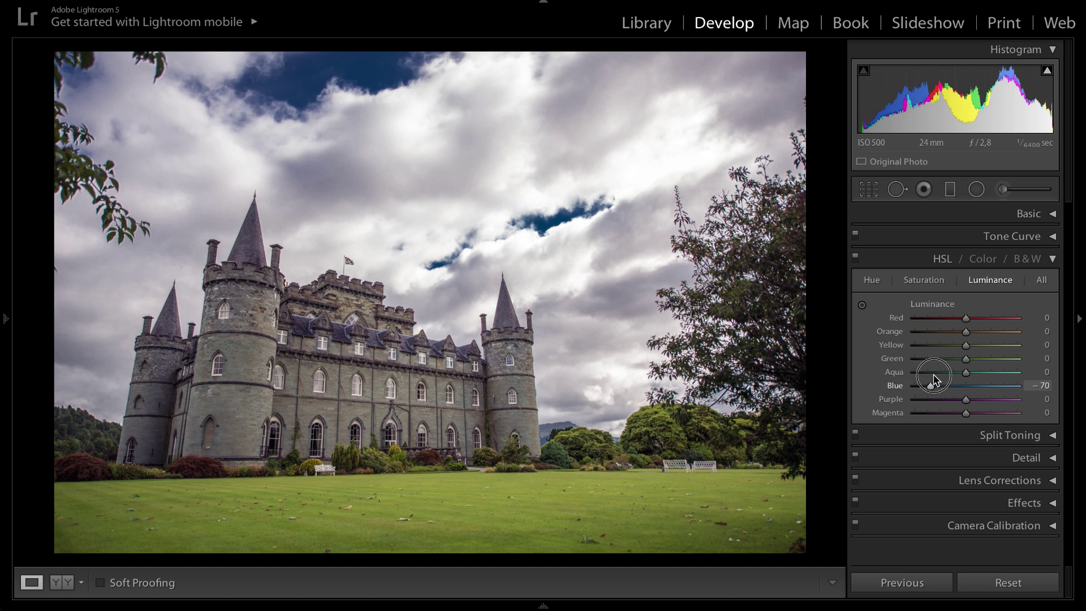
pyautogui.click(941, 385)
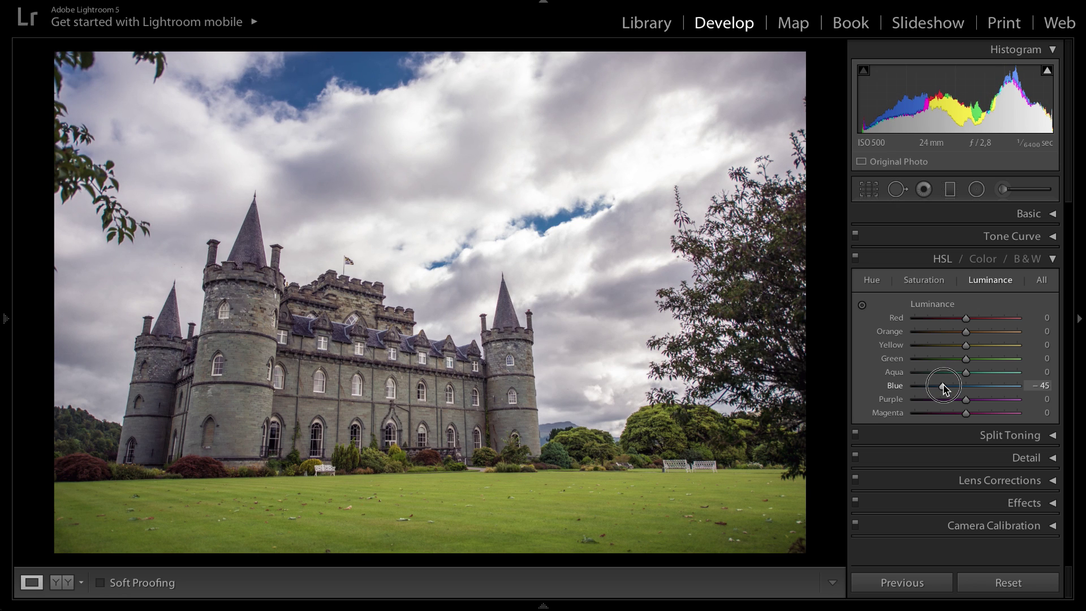
pyautogui.moveTo(942, 388); pyautogui.dragTo(944, 388)
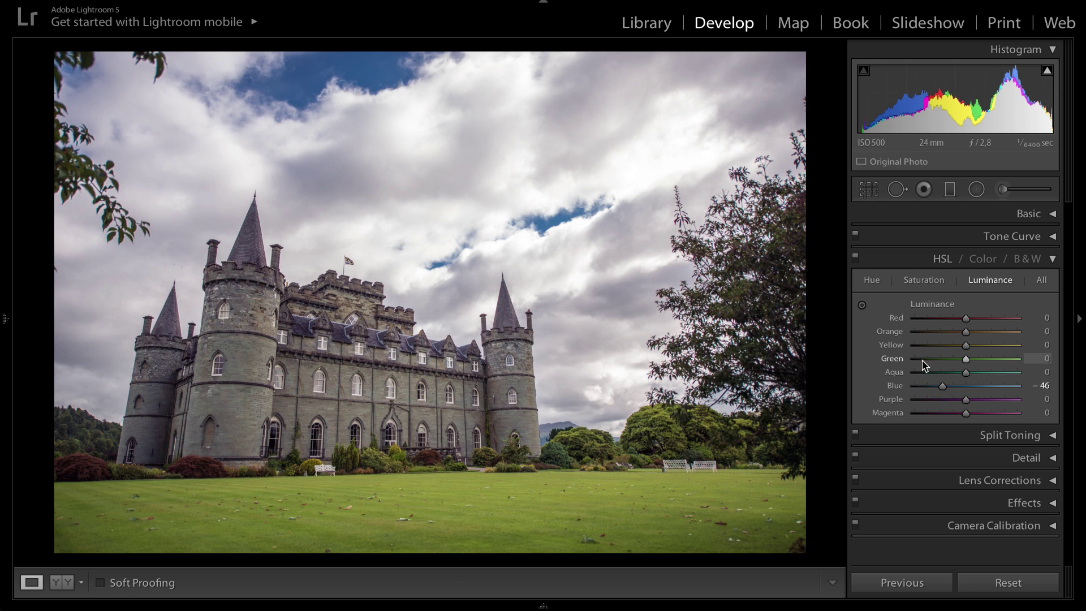
# Shift Green hue to about −35 toward yellow and raise Green saturation to +38
pyautogui.hotkey('ctrl', 'alt', 'shift', 'h')
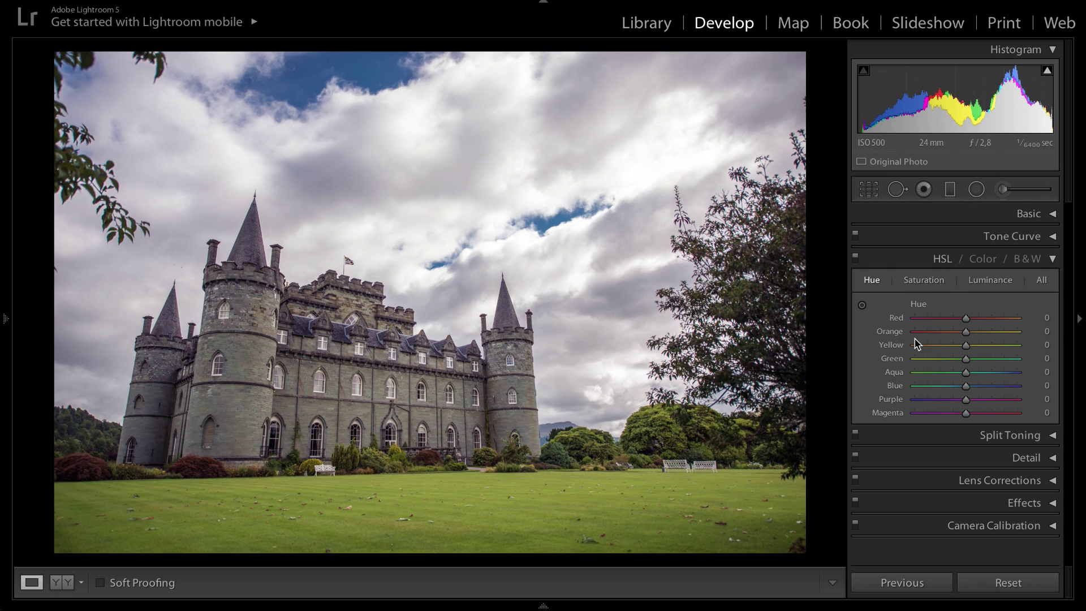
pyautogui.moveTo(965, 360); pyautogui.dragTo(917, 362)
pyautogui.moveTo(917, 362); pyautogui.dragTo(949, 365)
pyautogui.click(923, 280)
pyautogui.moveTo(966, 359); pyautogui.dragTo(986, 360)
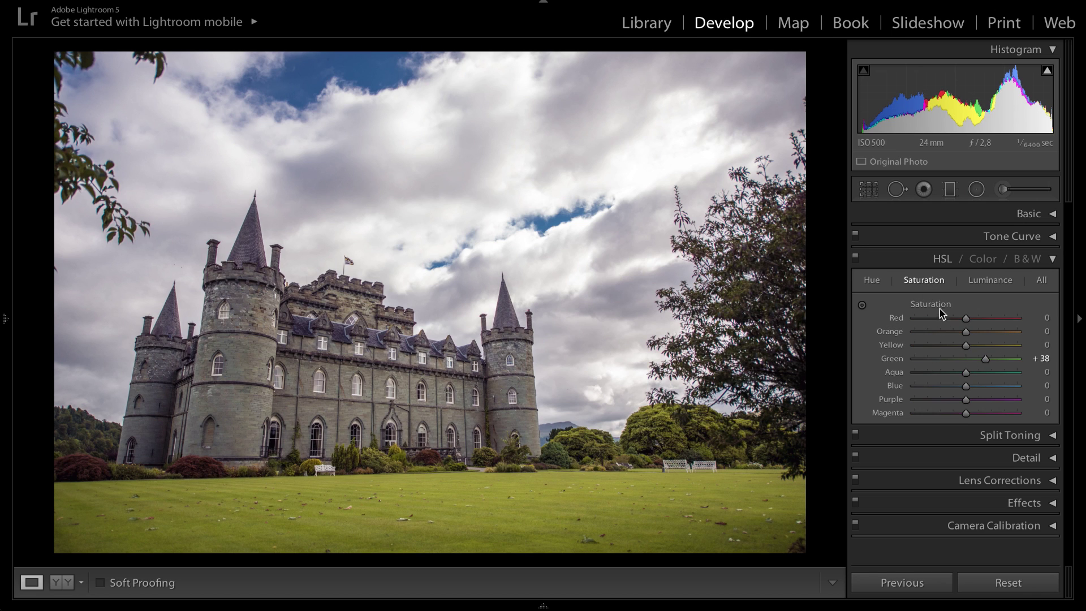
pyautogui.click(912, 262)
pyautogui.click(912, 282)
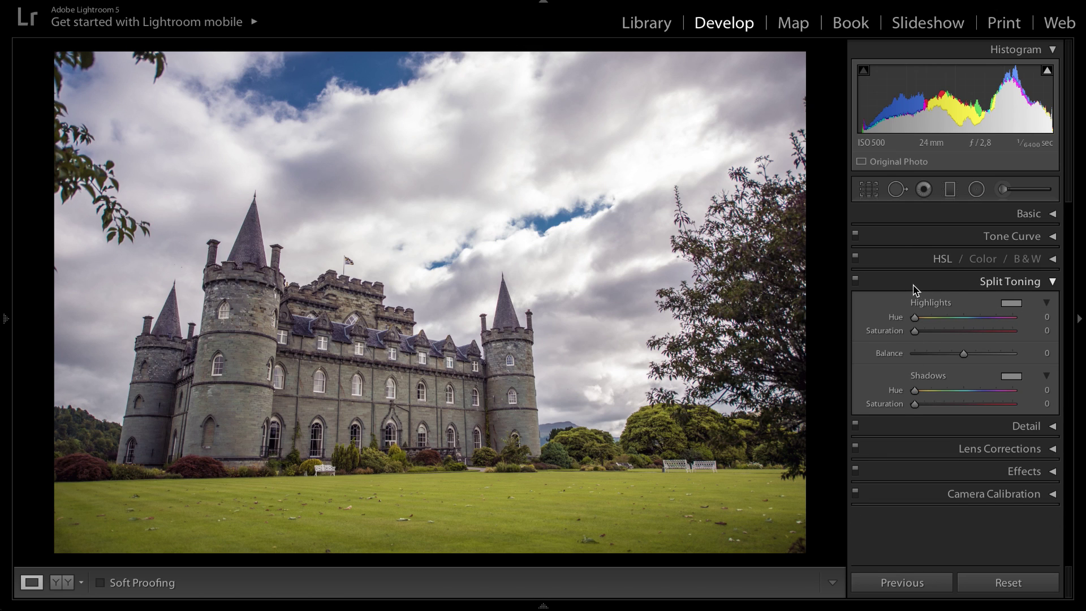
# Raise Sharpening Amount from 25 to 46, checking the right tower at 1:1
pyautogui.click(915, 283)
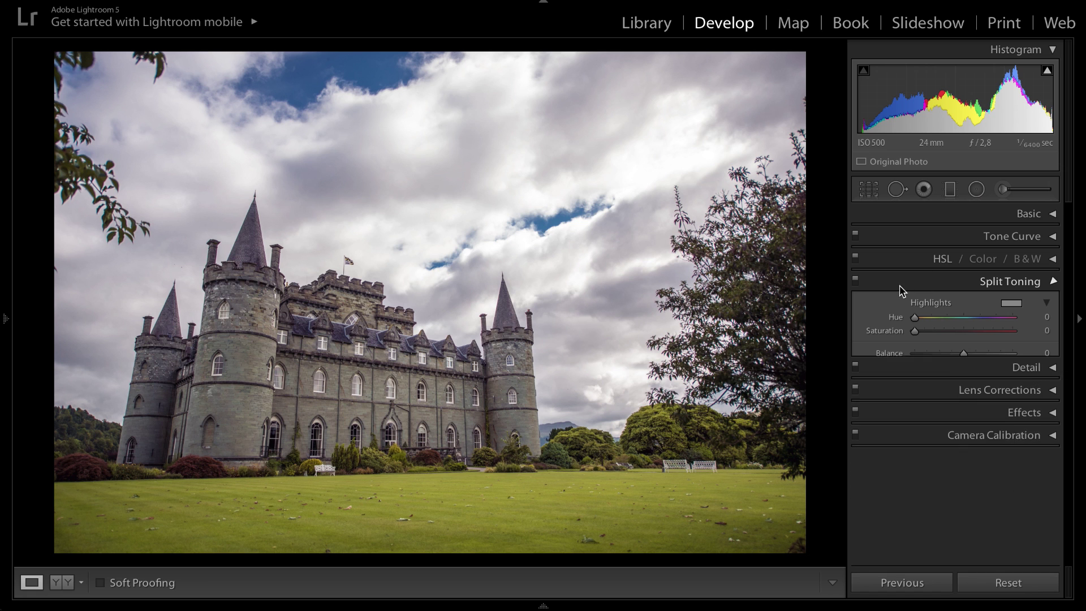
pyautogui.click(924, 306)
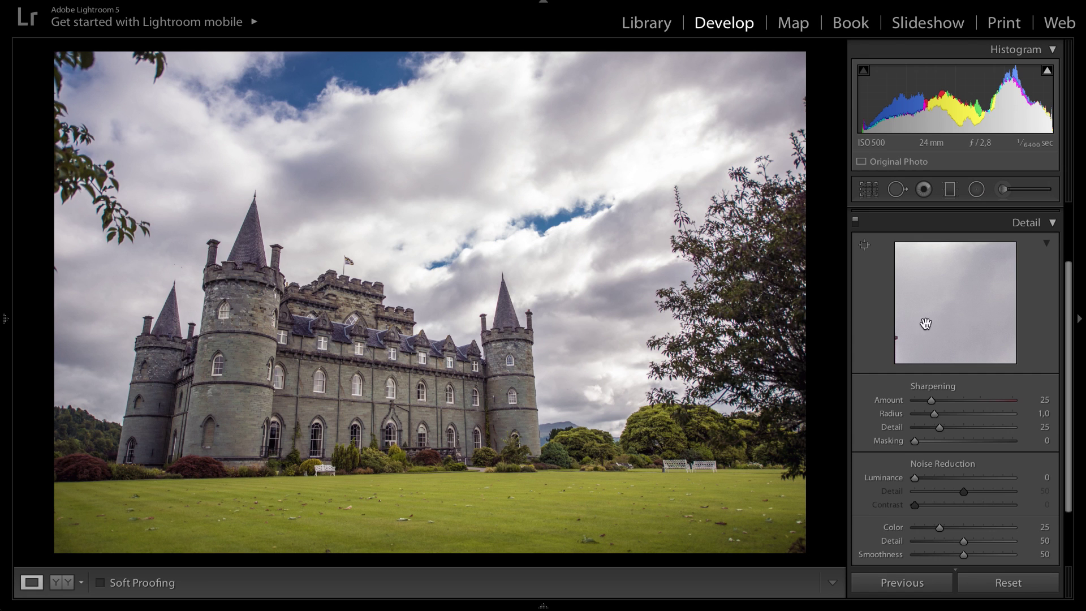
pyautogui.click(476, 374)
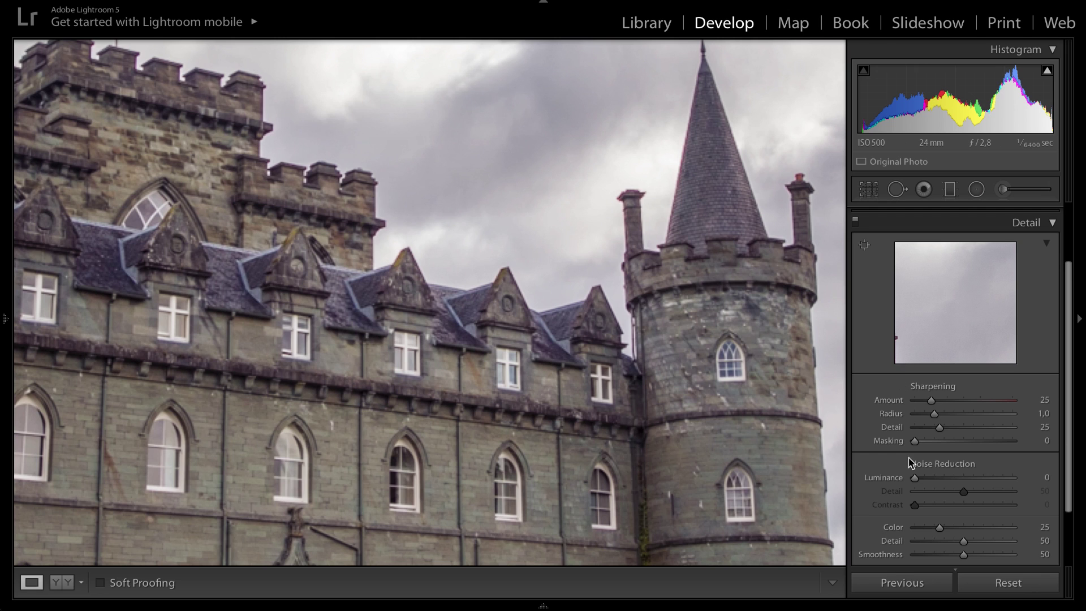
pyautogui.click(946, 399)
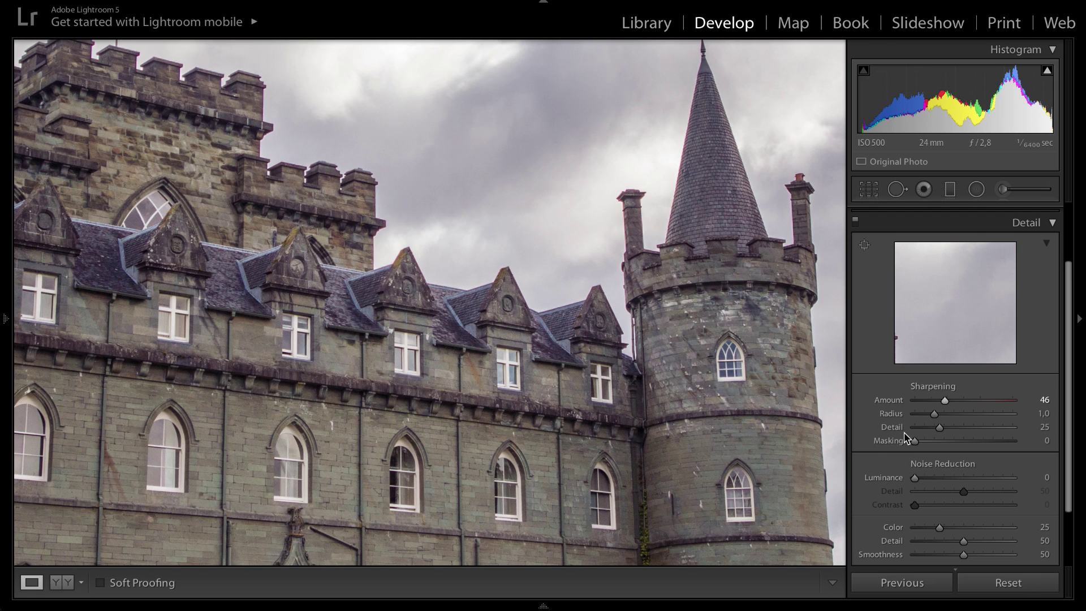
pyautogui.click(926, 222)
pyautogui.press('z')
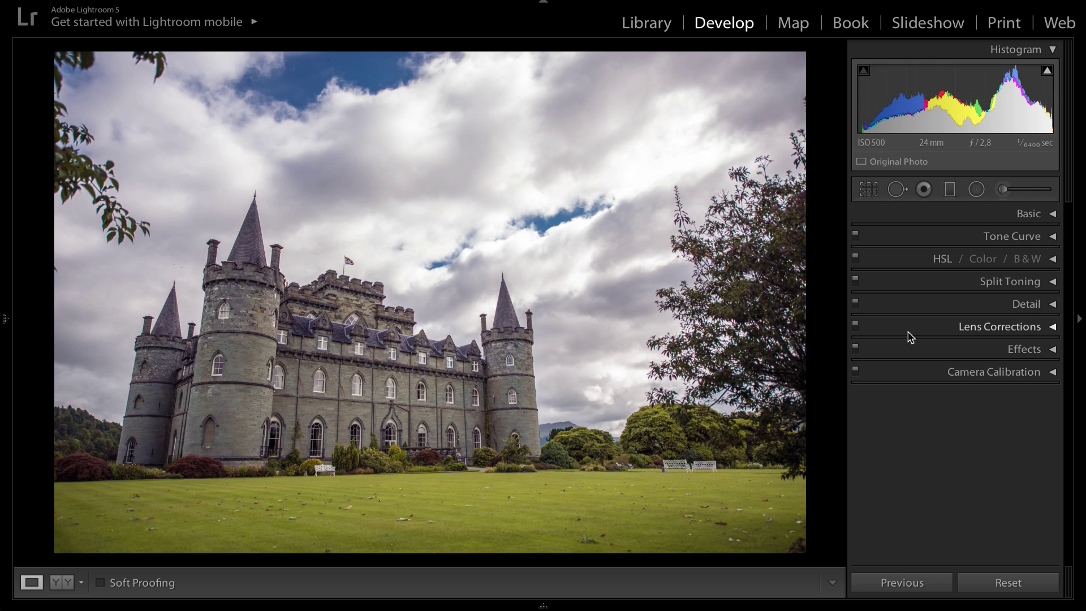
pyautogui.click(983, 331)
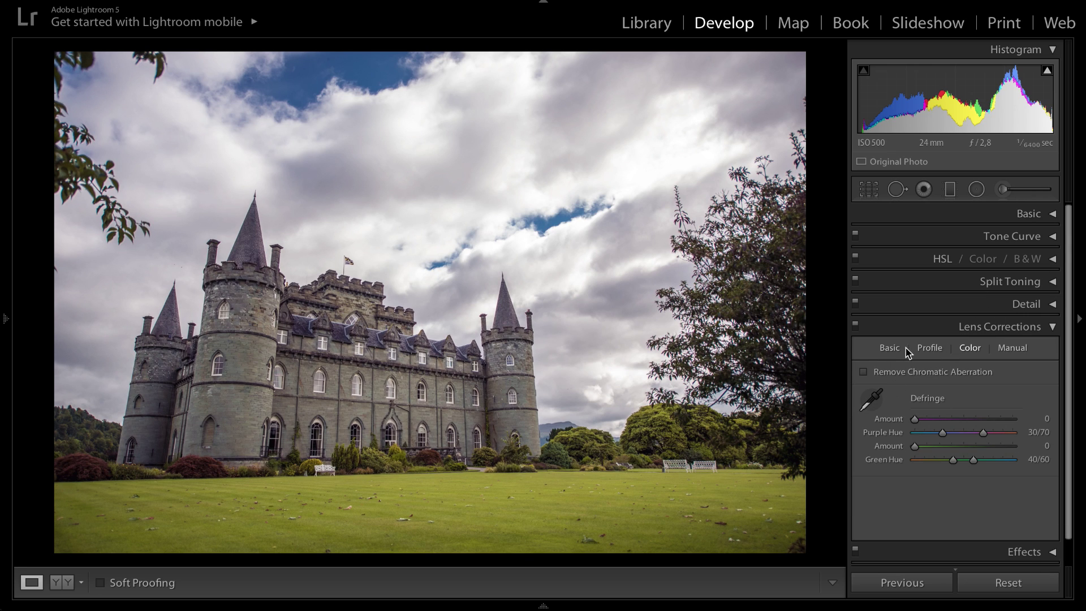
# Compare Upright Level, Vertical, Full and Auto perspective corrections against Off
pyautogui.click(889, 351)
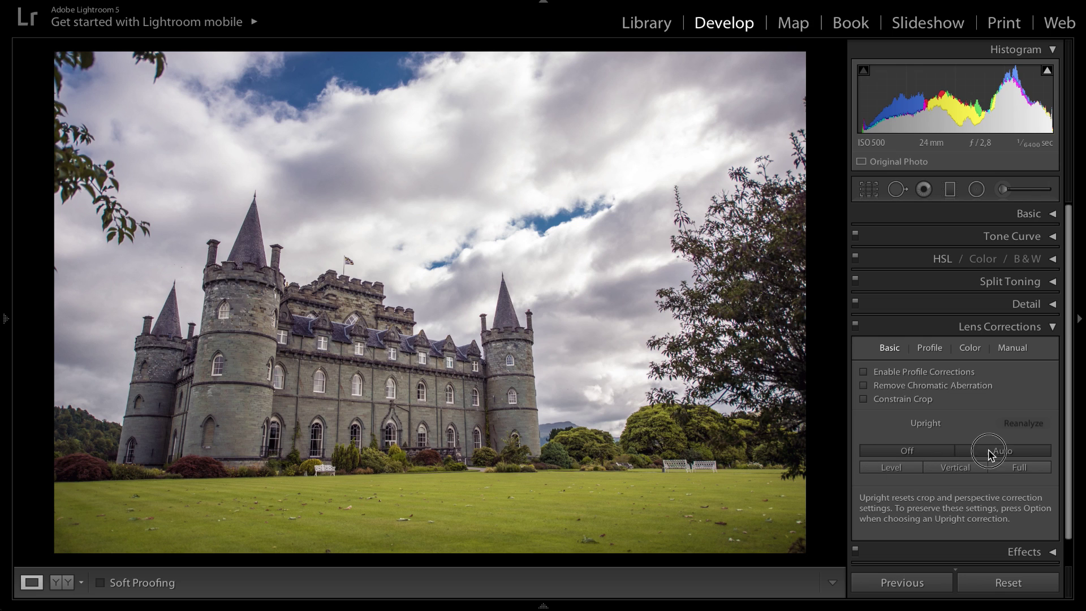
pyautogui.click(1008, 466)
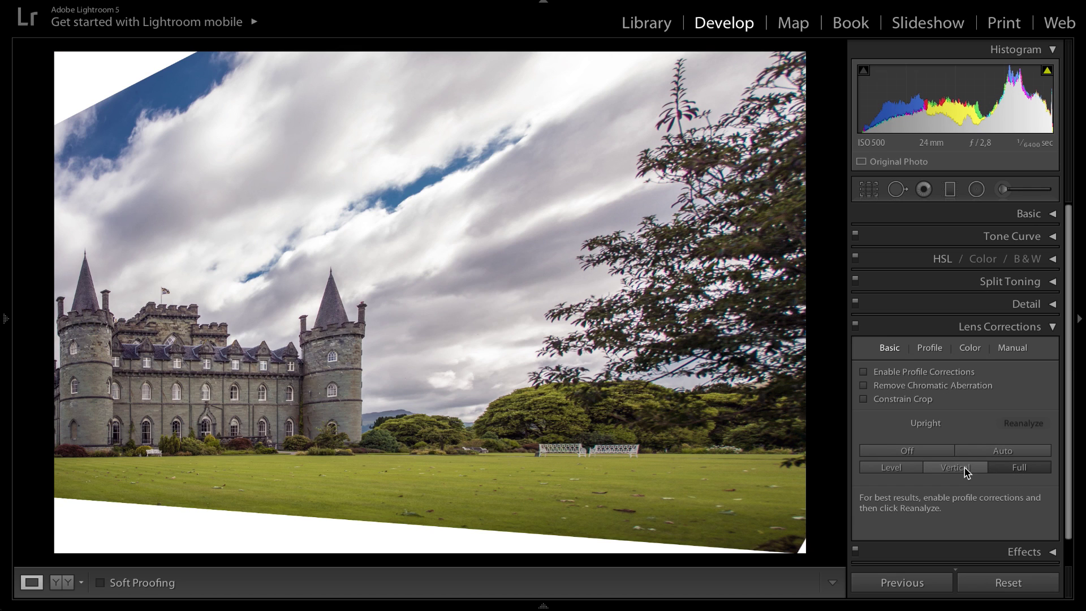
pyautogui.click(960, 469)
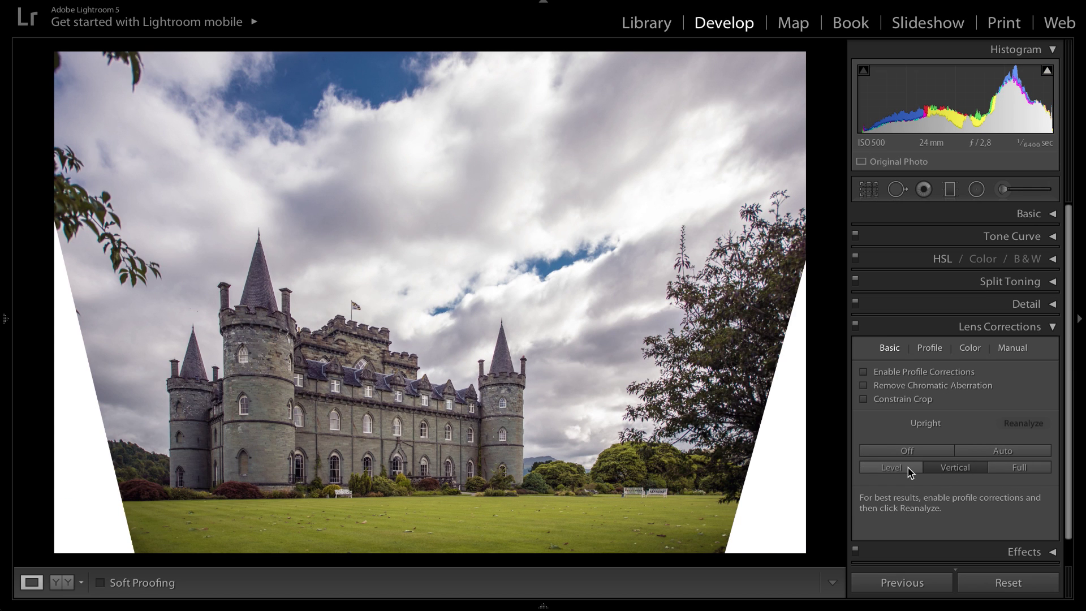
pyautogui.click(893, 469)
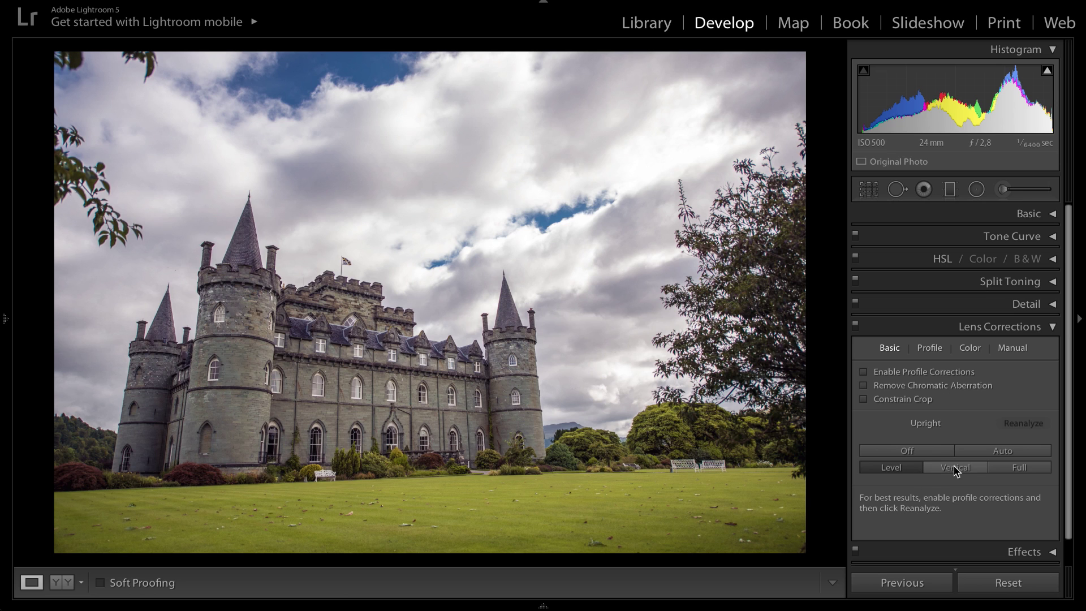
pyautogui.click(945, 473)
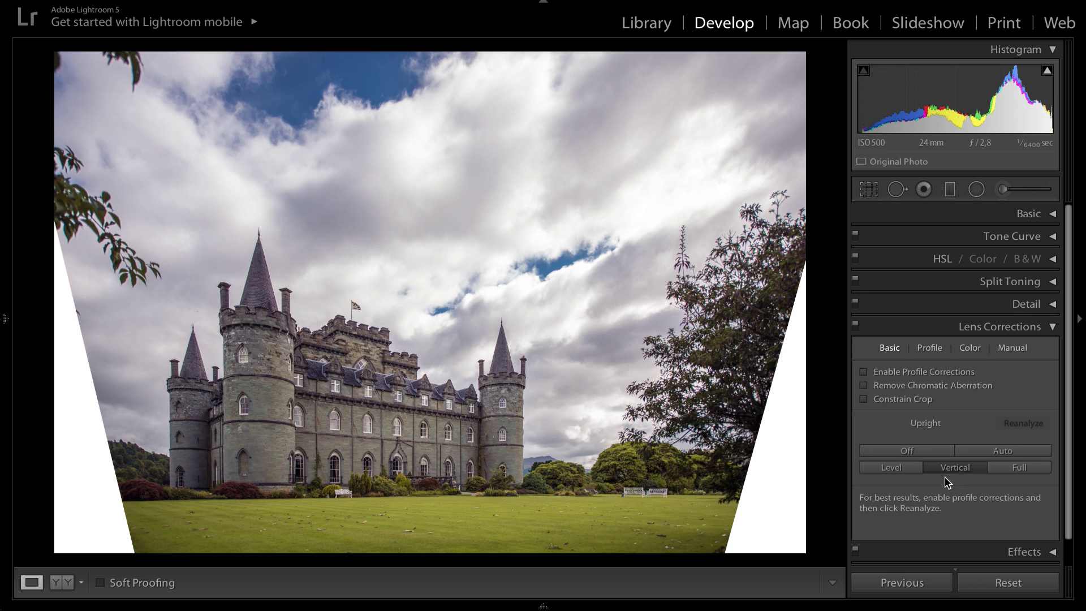
pyautogui.click(913, 451)
pyautogui.click(952, 473)
pyautogui.click(972, 452)
pyautogui.click(916, 450)
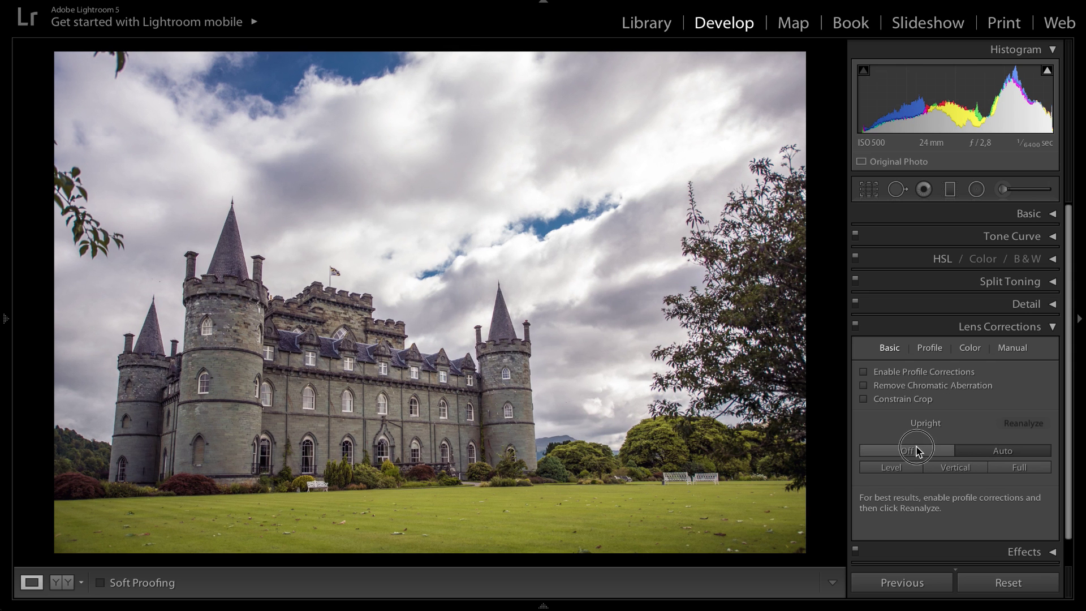
pyautogui.click(974, 454)
pyautogui.click(942, 350)
# Enable Remove Chromatic Aberration, checking the left turret spire at 1:1 before and after
pyautogui.click(1015, 350)
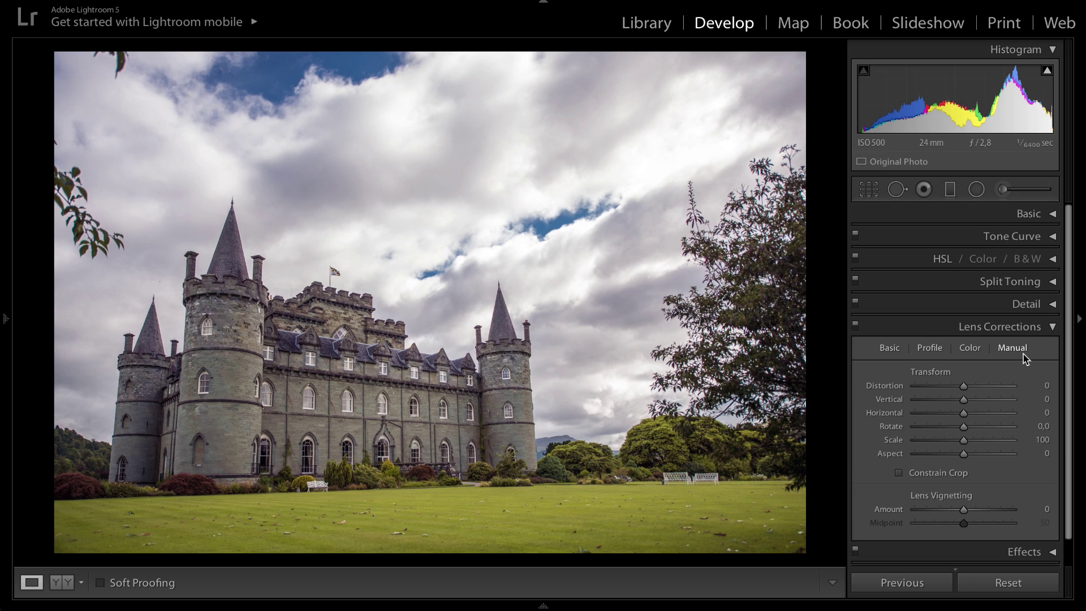
pyautogui.click(970, 349)
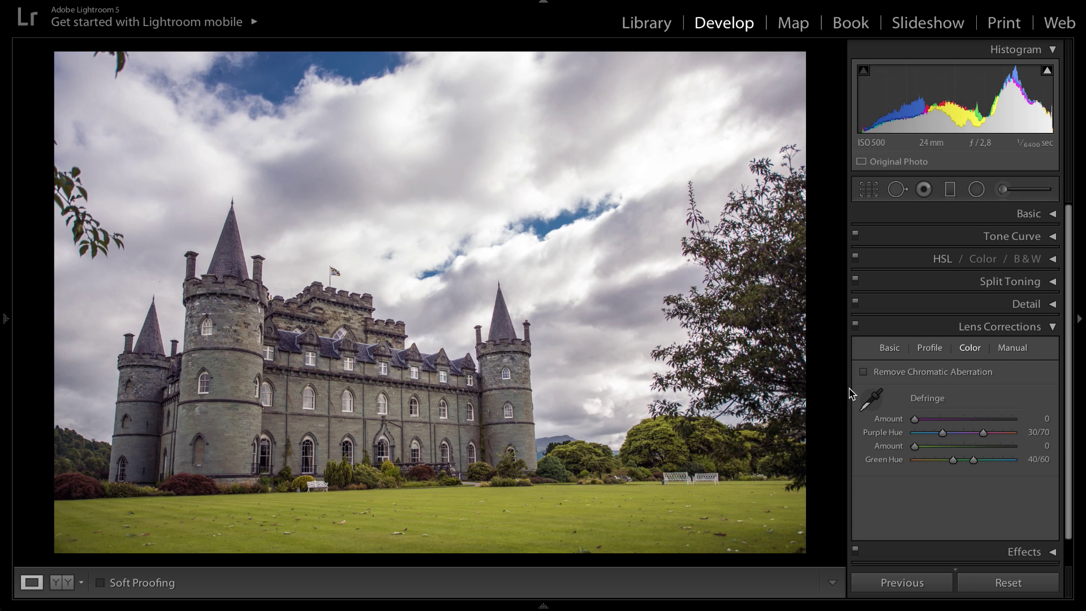
pyautogui.click(227, 243)
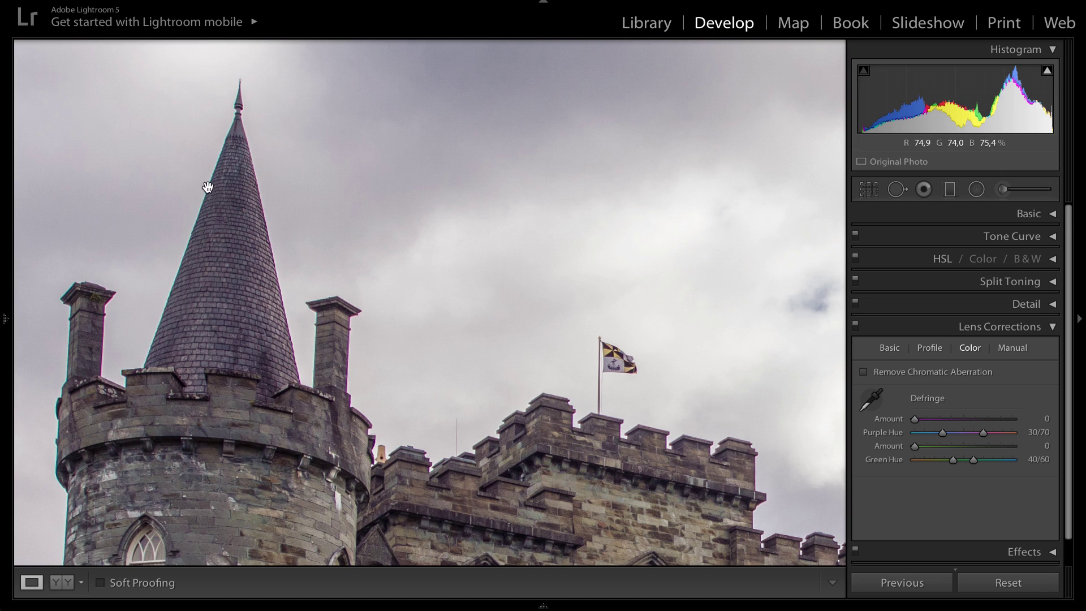
pyautogui.click(885, 377)
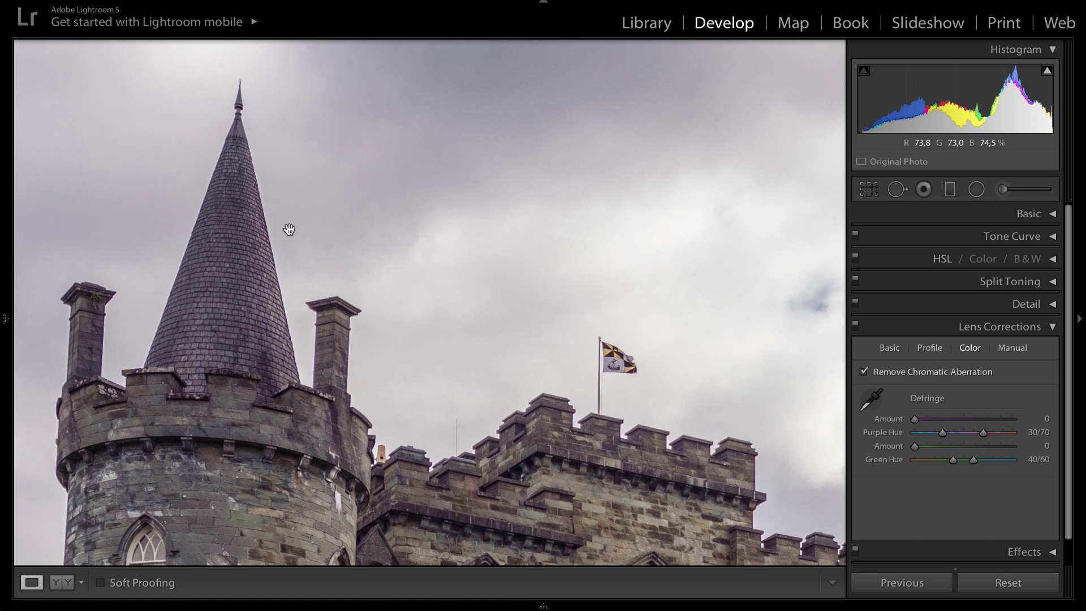
pyautogui.click(855, 325)
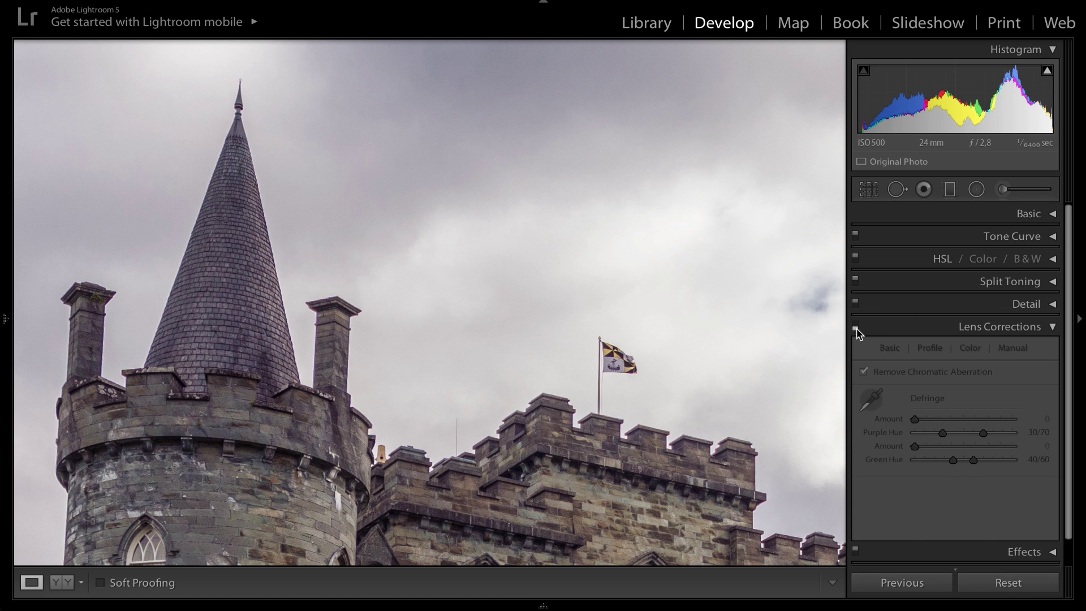
pyautogui.click(856, 327)
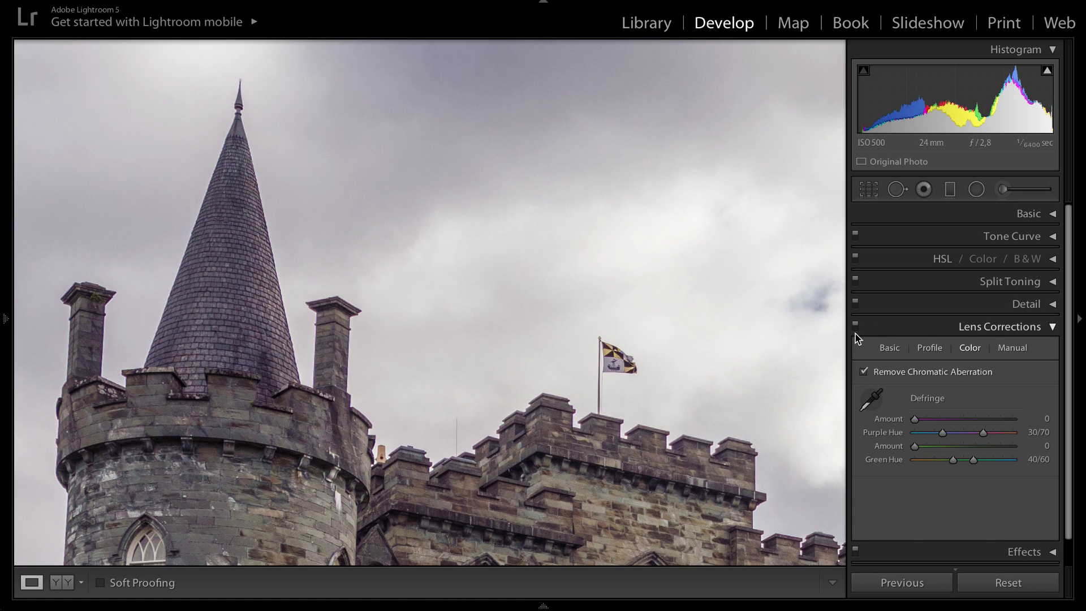
# Pan the 1:1 view across the towers and sky to inspect fringing, then zoom out
pyautogui.moveTo(407, 160)
pyautogui.mouseDown()
pyautogui.moveTo(497, 225)
pyautogui.moveTo(626, 206)
pyautogui.moveTo(296, 263)
pyautogui.moveTo(747, 277)
pyautogui.mouseUp()
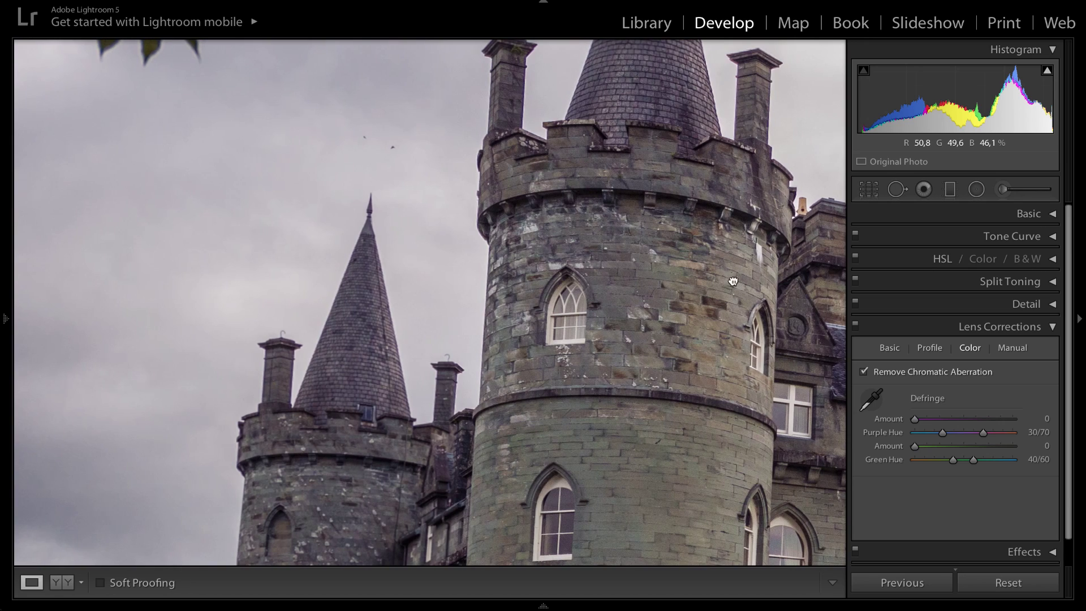
pyautogui.moveTo(356, 206)
pyautogui.mouseDown()
pyautogui.moveTo(632, 406)
pyautogui.moveTo(638, 281)
pyautogui.mouseUp()
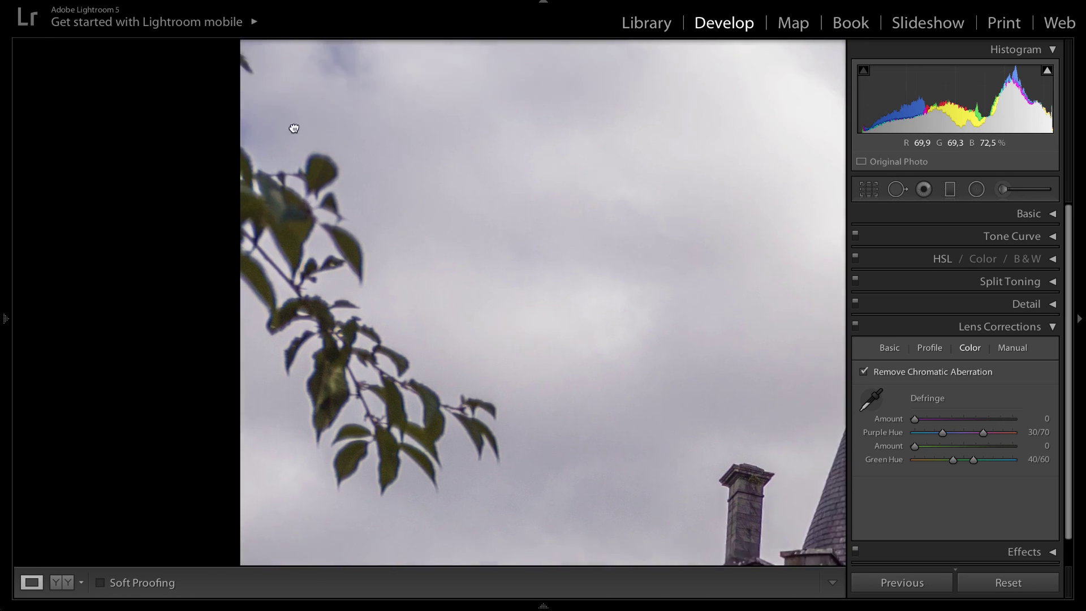
pyautogui.moveTo(294, 126); pyautogui.dragTo(703, 329)
pyautogui.click(407, 202)
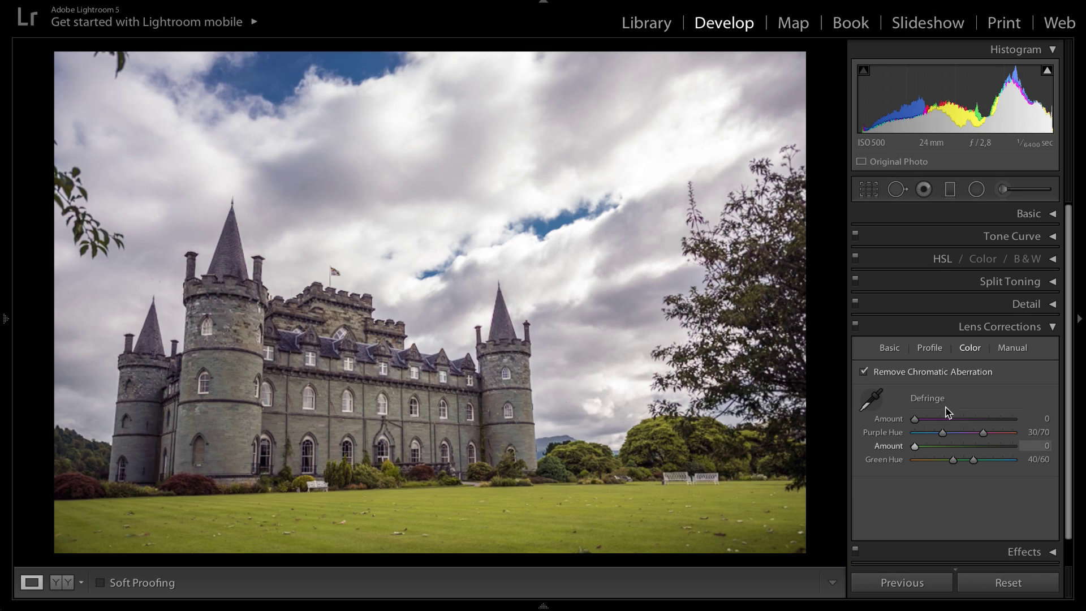
pyautogui.click(898, 327)
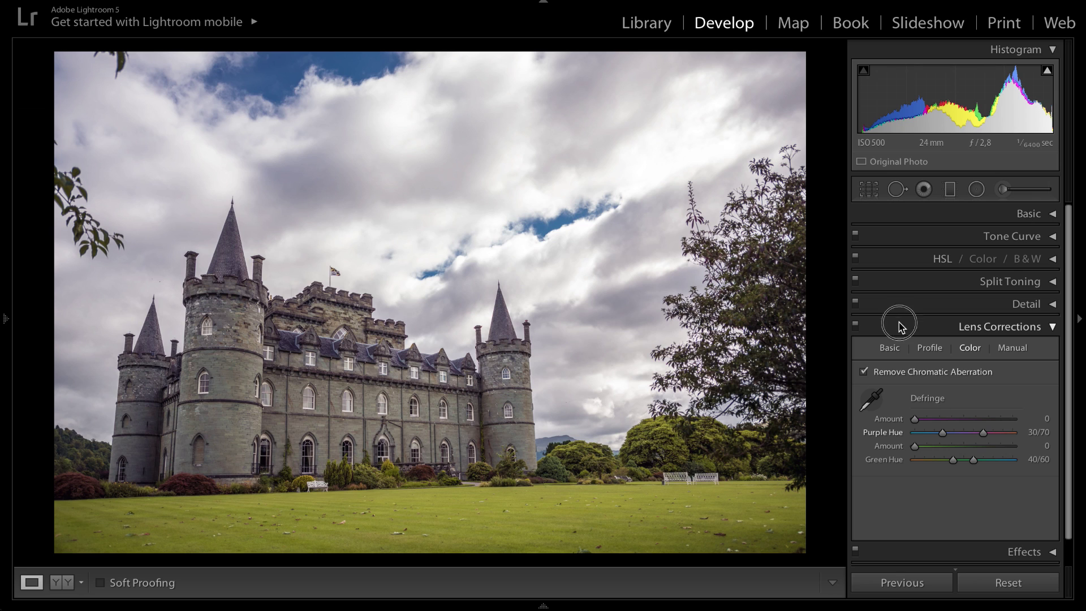
# Add a Color Priority post-crop vignette with amount −20, feather 100 and highlights 100
pyautogui.click(896, 348)
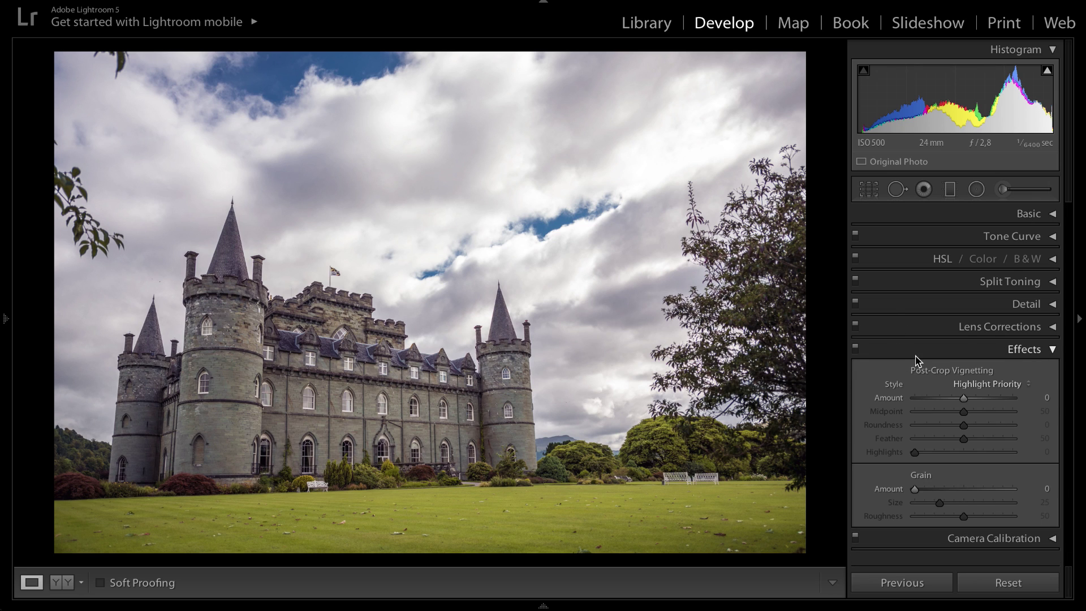
pyautogui.click(965, 382)
pyautogui.click(974, 392)
pyautogui.moveTo(963, 398); pyautogui.dragTo(950, 402)
pyautogui.moveTo(953, 450); pyautogui.dragTo(1042, 445)
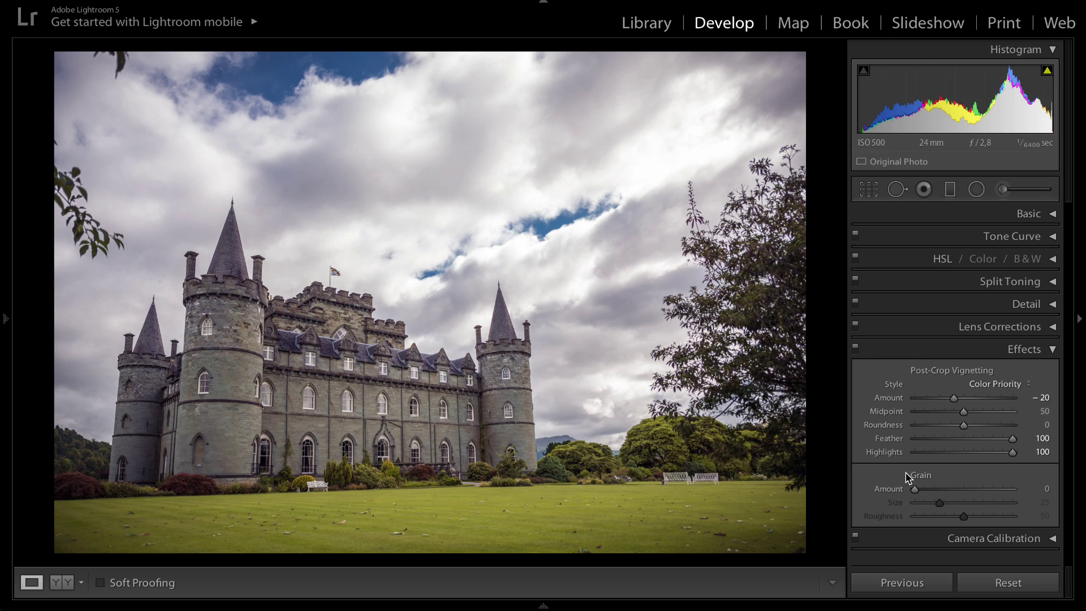
pyautogui.click(892, 351)
pyautogui.click(892, 375)
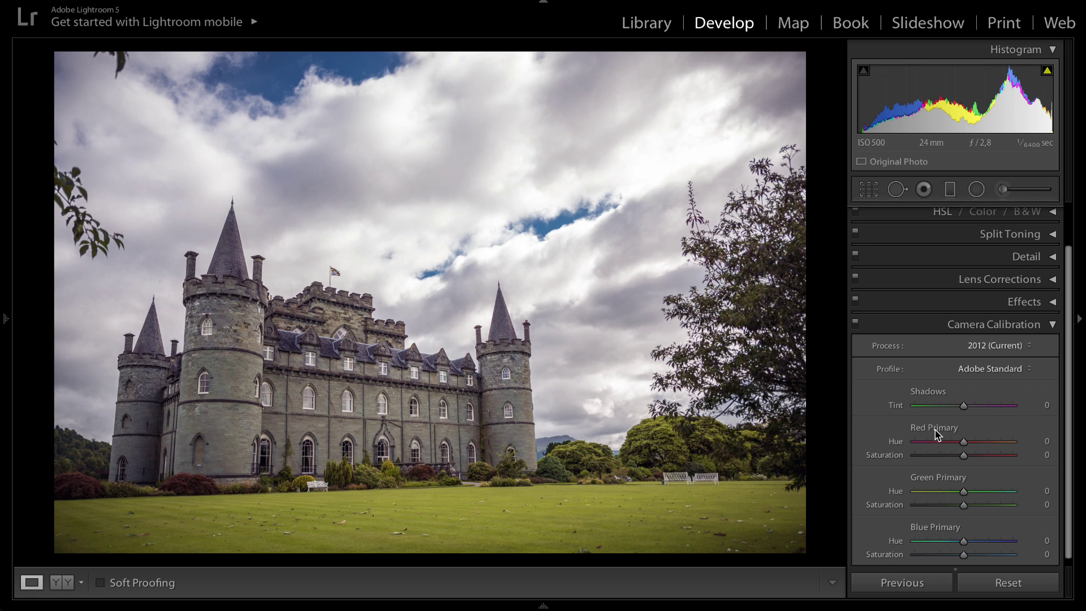
# Try Blue Primary saturation values, desaturate Red, boost Green, and compare calibration on and off
pyautogui.moveTo(964, 554); pyautogui.dragTo(1037, 555)
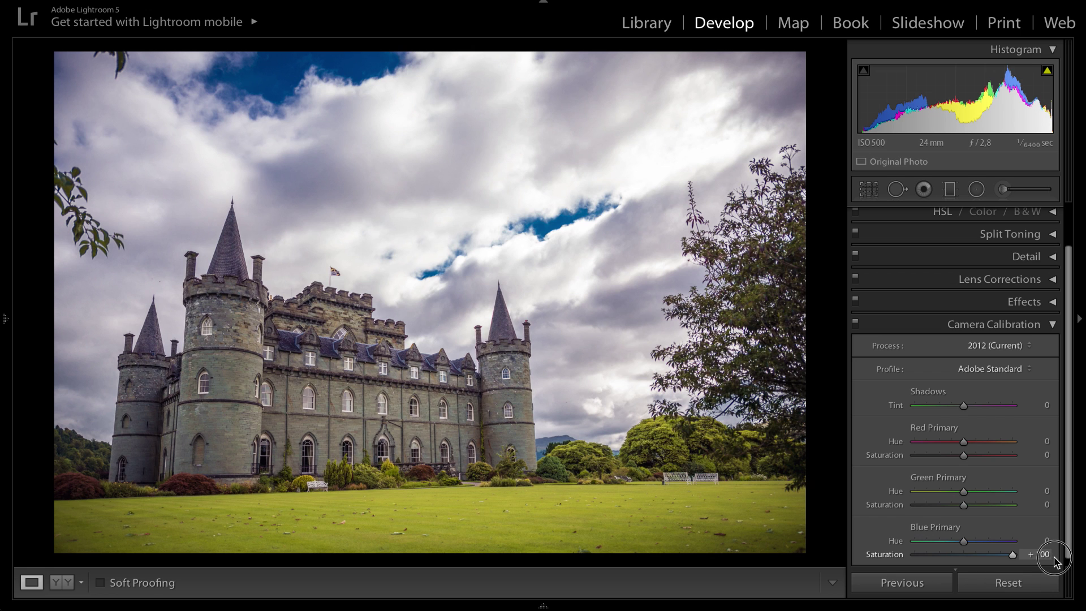
pyautogui.moveTo(1012, 554)
pyautogui.mouseDown()
pyautogui.moveTo(895, 565)
pyautogui.moveTo(1047, 566)
pyautogui.moveTo(949, 560)
pyautogui.mouseUp()
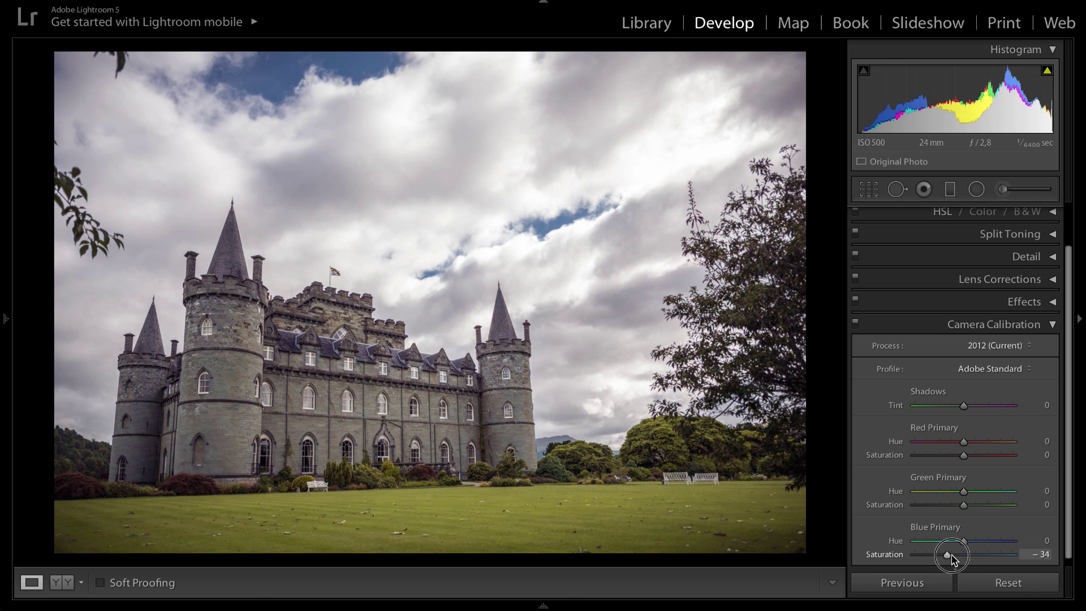
pyautogui.moveTo(948, 559)
pyautogui.mouseDown()
pyautogui.moveTo(984, 564)
pyautogui.moveTo(973, 560)
pyautogui.mouseUp()
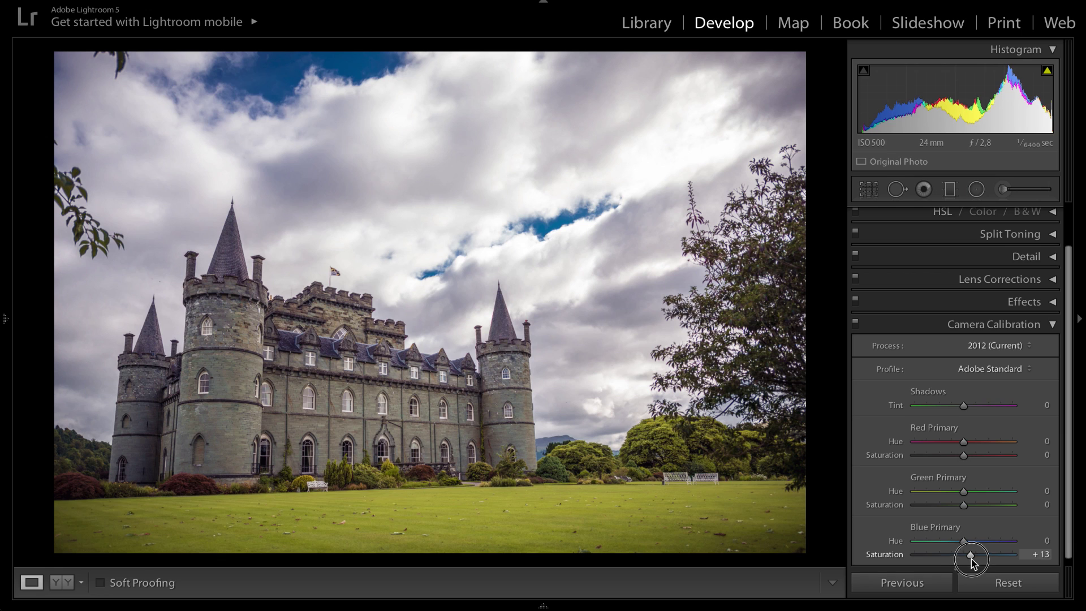
pyautogui.moveTo(963, 455); pyautogui.dragTo(921, 456)
pyautogui.moveTo(993, 505); pyautogui.dragTo(992, 505)
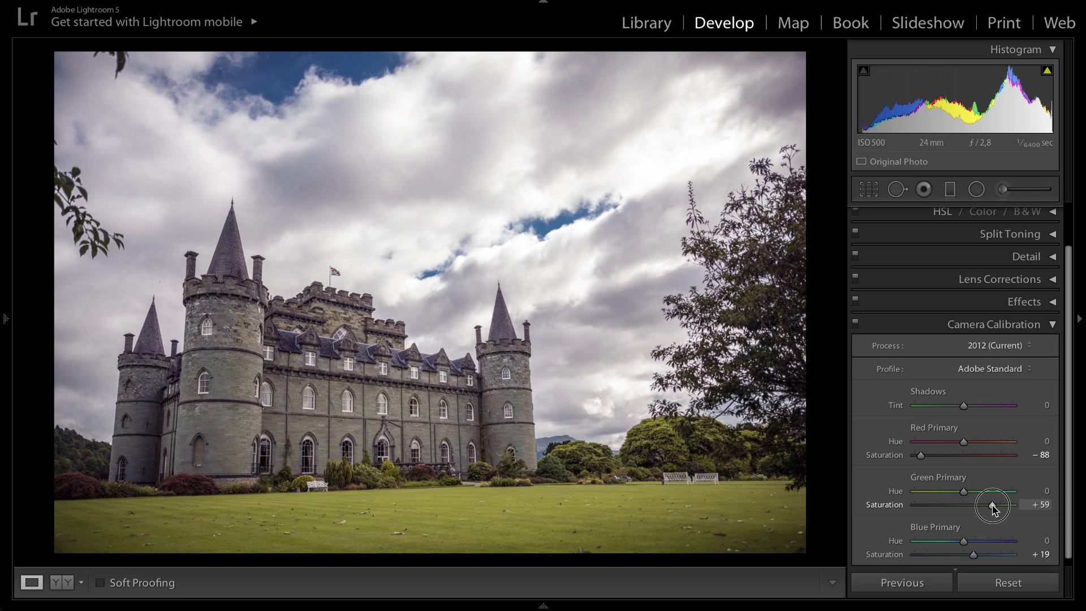
pyautogui.click(856, 324)
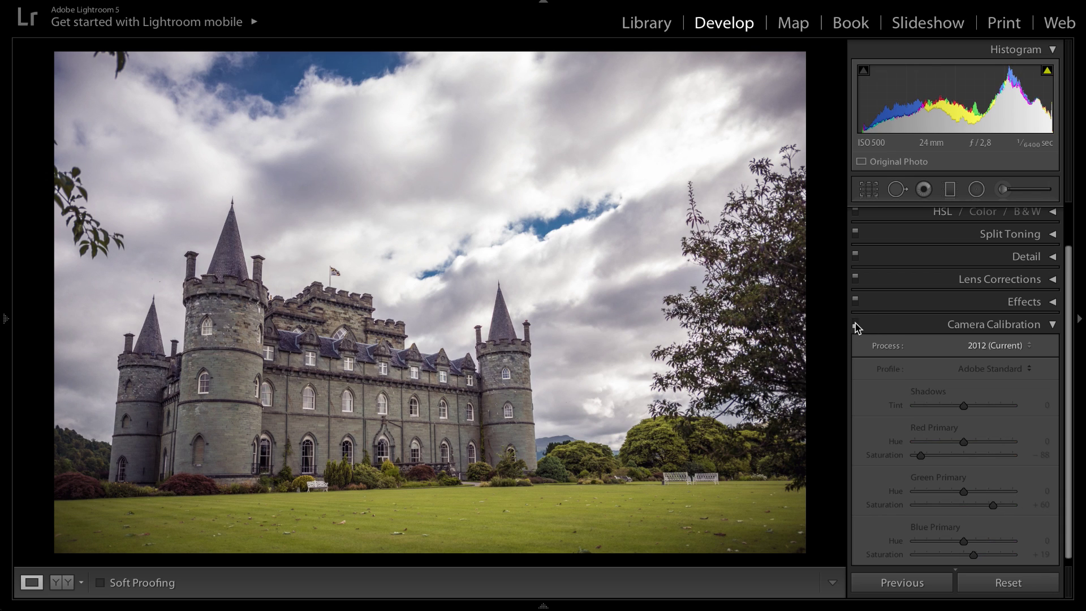
pyautogui.click(856, 324)
# Set Blue Primary saturation to about +52, Blue hue to -24 and Green hue to +18
pyautogui.moveTo(973, 554); pyautogui.dragTo(991, 557)
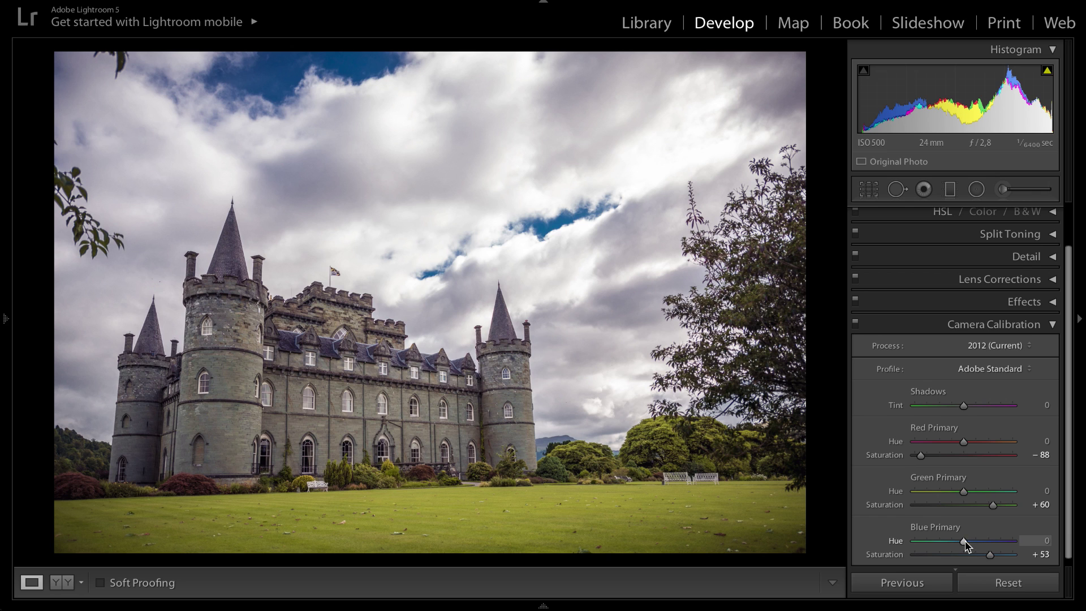
pyautogui.moveTo(965, 545); pyautogui.dragTo(909, 541)
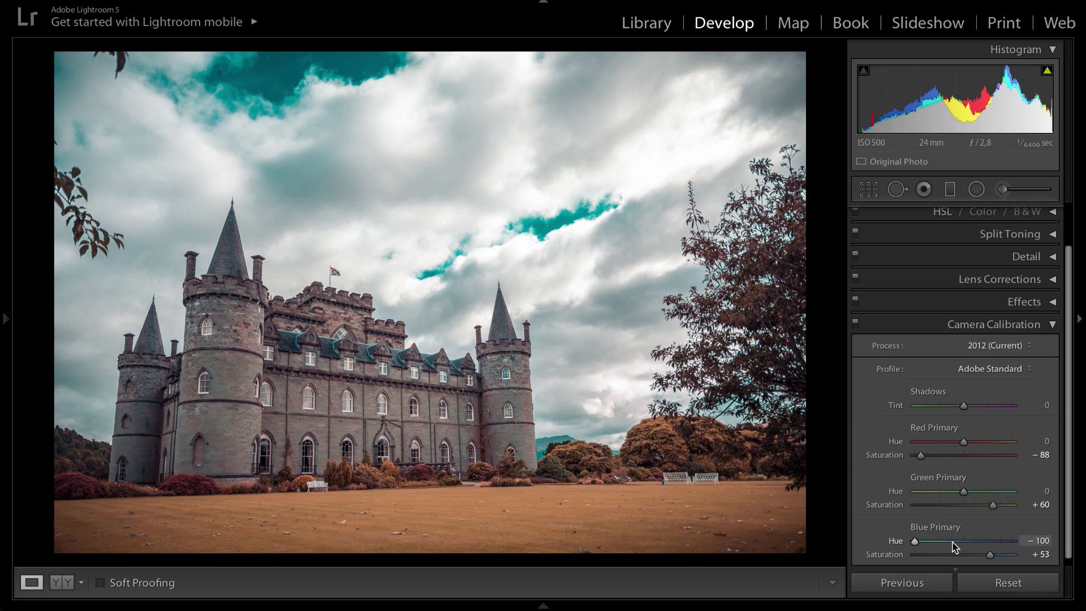
pyautogui.moveTo(950, 548); pyautogui.dragTo(954, 548)
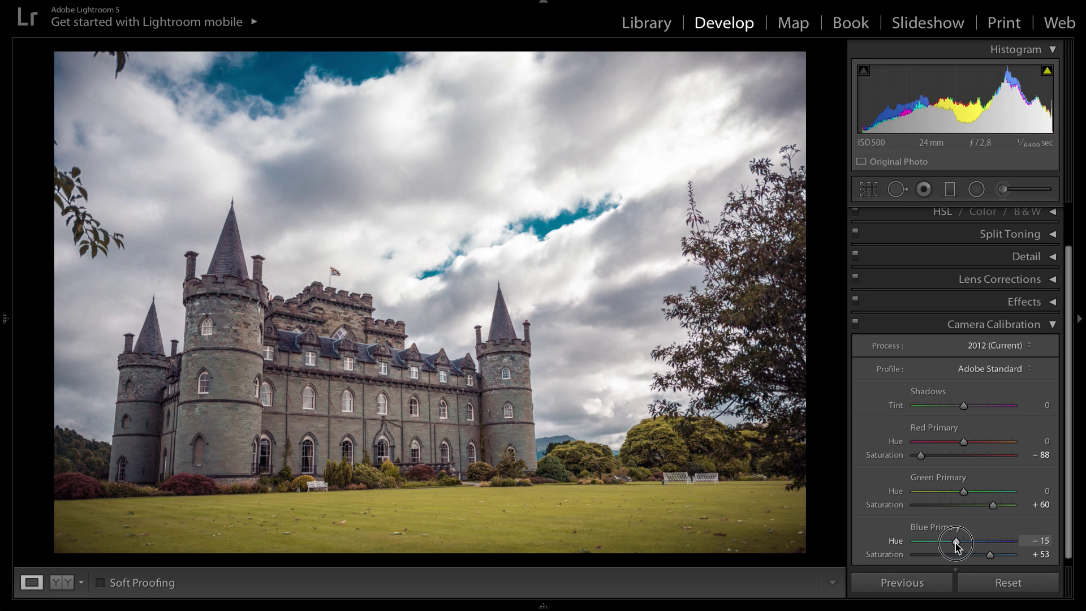
pyautogui.click(855, 323)
pyautogui.click(855, 323)
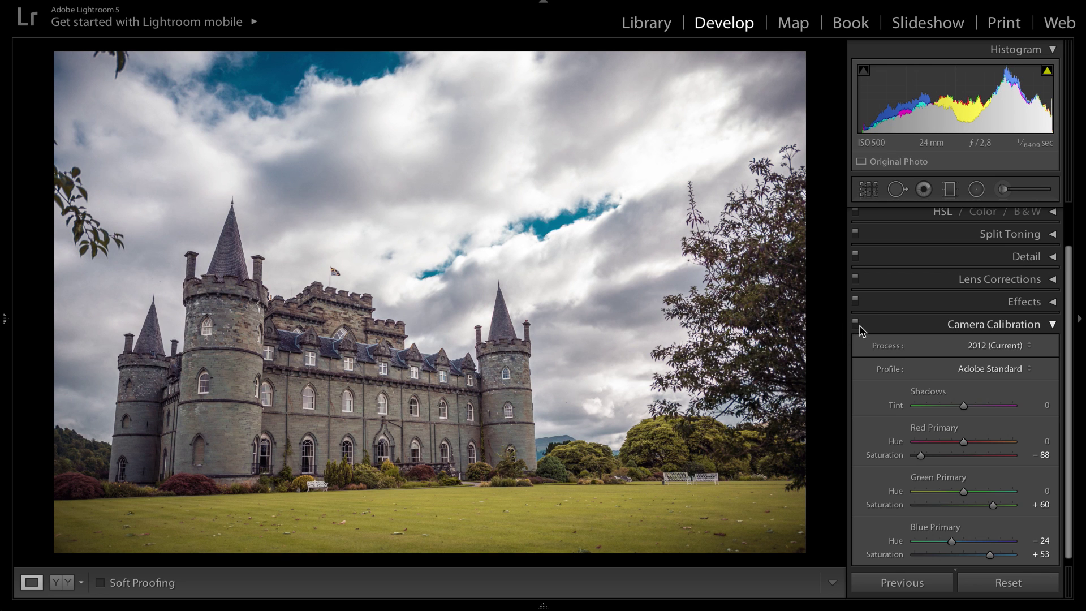
pyautogui.moveTo(963, 491)
pyautogui.mouseDown()
pyautogui.moveTo(939, 492)
pyautogui.moveTo(994, 490)
pyautogui.moveTo(940, 492)
pyautogui.moveTo(972, 492)
pyautogui.mouseUp()
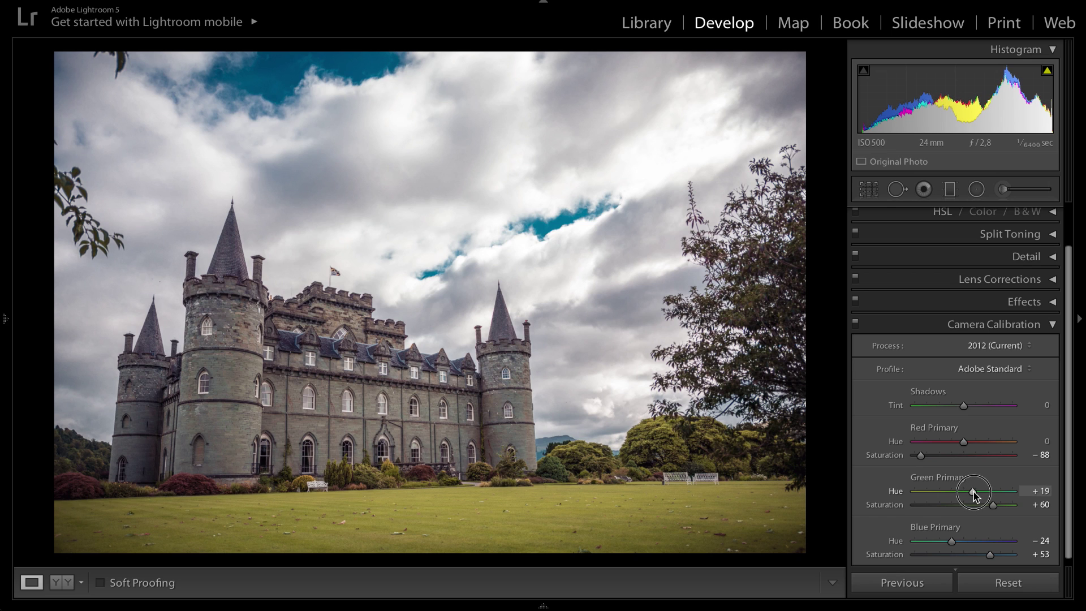
# Inspect the castle facade up close, ease Red Primary saturation to -45, and compare with the original
pyautogui.click(229, 403)
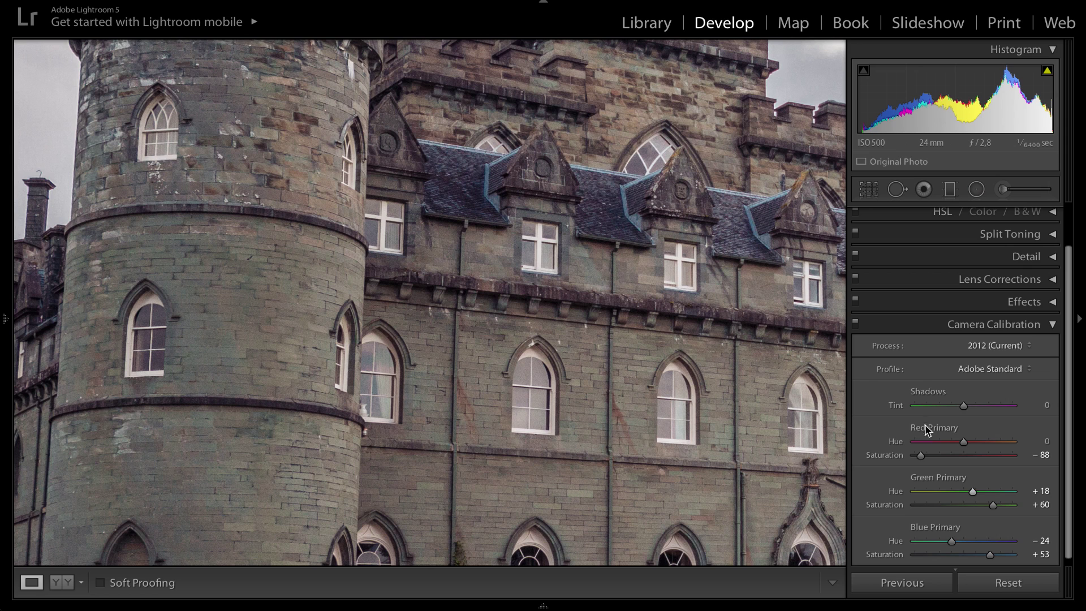
pyautogui.press('z')
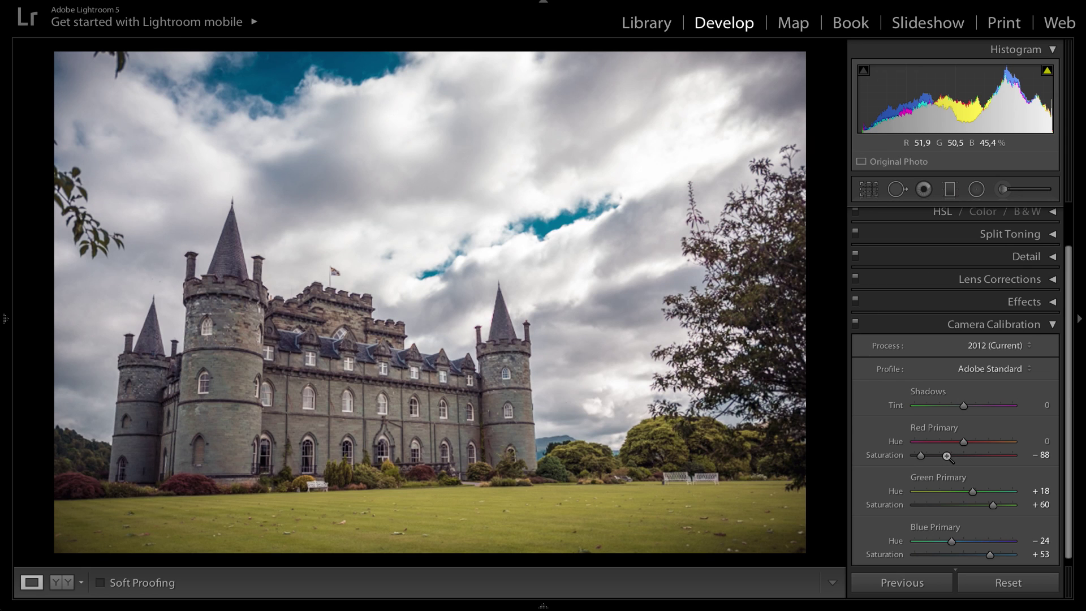
pyautogui.click(942, 455)
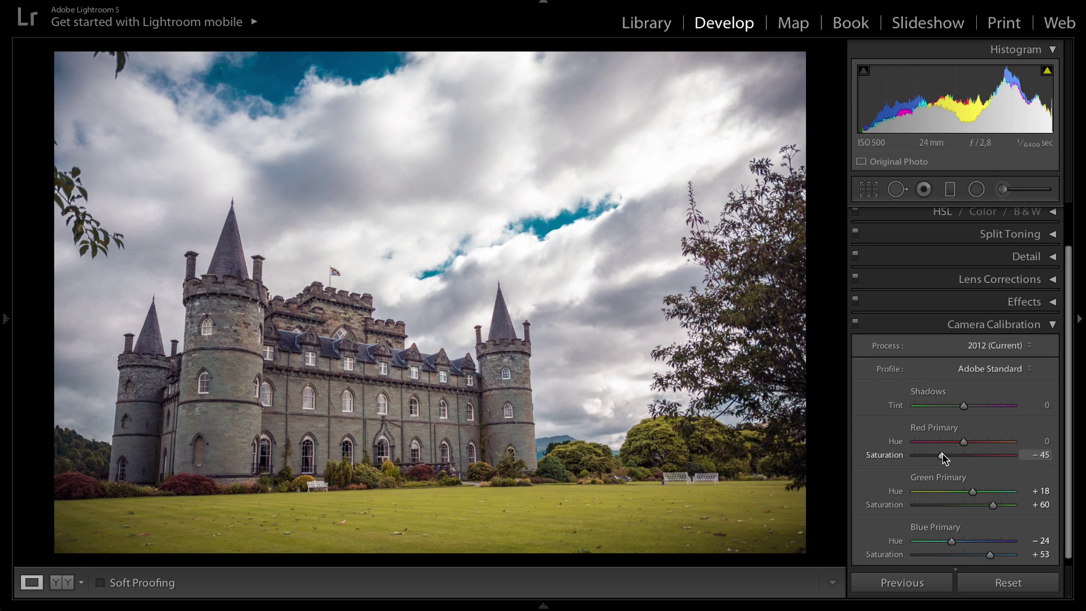
pyautogui.click(899, 328)
pyautogui.press('\\')
pyautogui.press('\\')
pyautogui.press('\\')
pyautogui.press('\\')
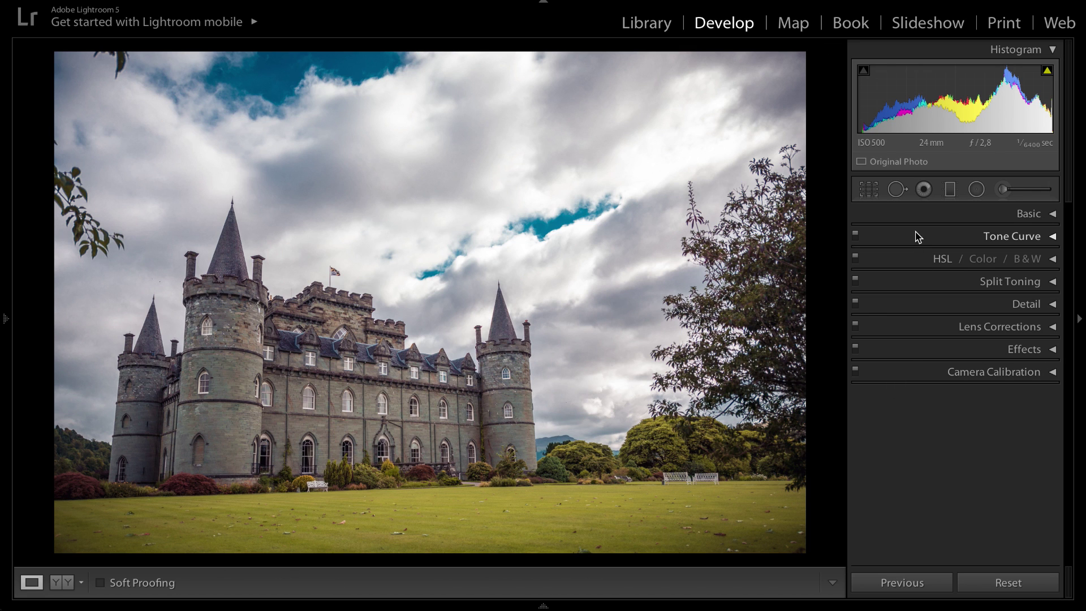
pyautogui.click(921, 219)
# Raise Contrast to +12 and check the sky and tree detail at 1:1 zoom
pyautogui.moveTo(962, 349)
pyautogui.mouseDown()
pyautogui.moveTo(980, 349)
pyautogui.moveTo(969, 350)
pyautogui.mouseUp()
pyautogui.press('\\')
pyautogui.press('\\')
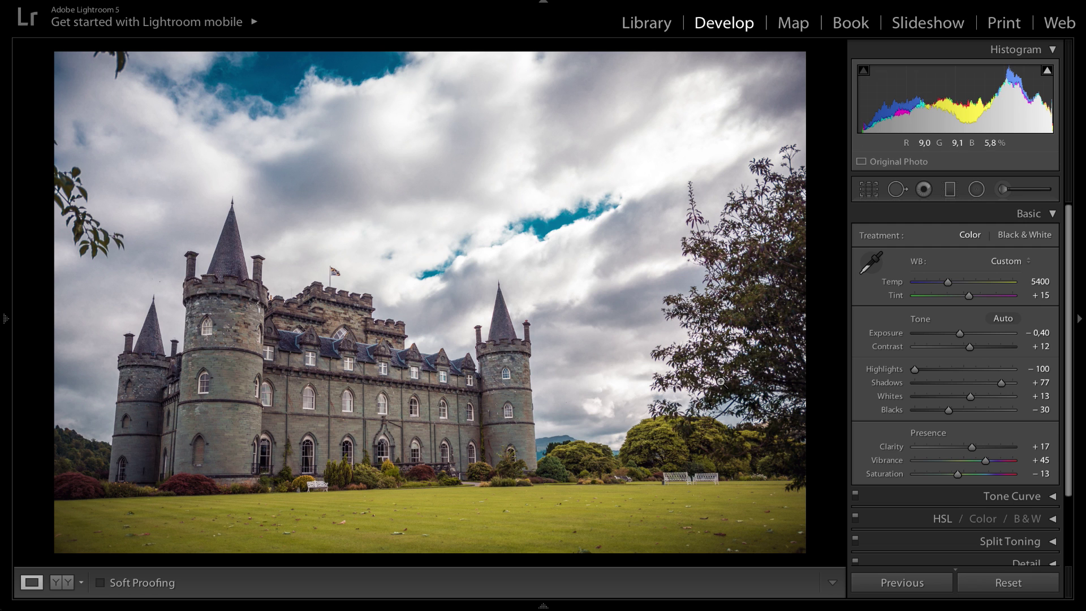
pyautogui.click(738, 215)
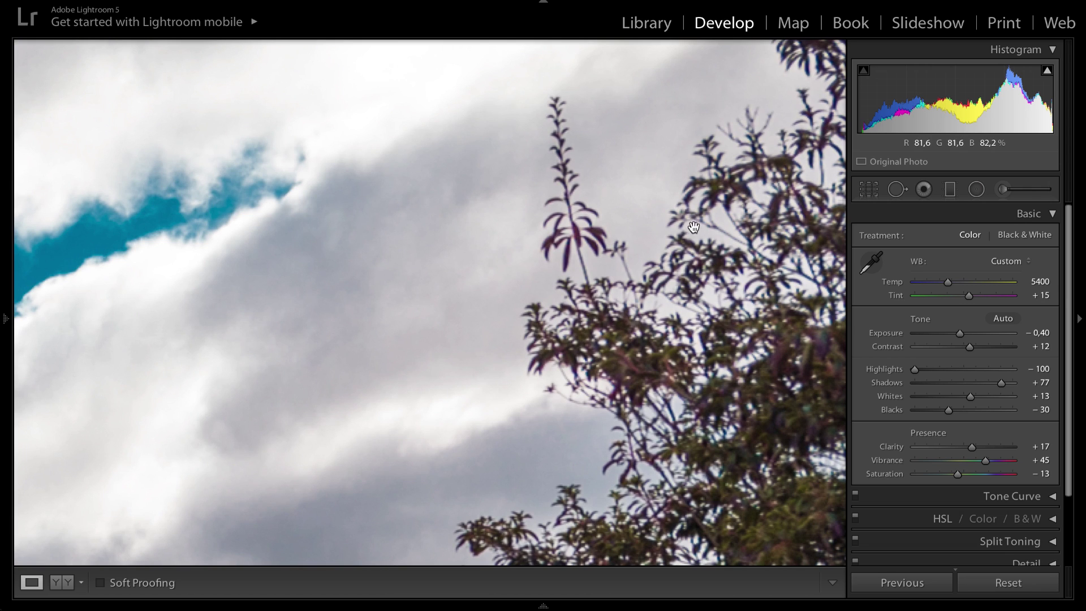
pyautogui.click(713, 261)
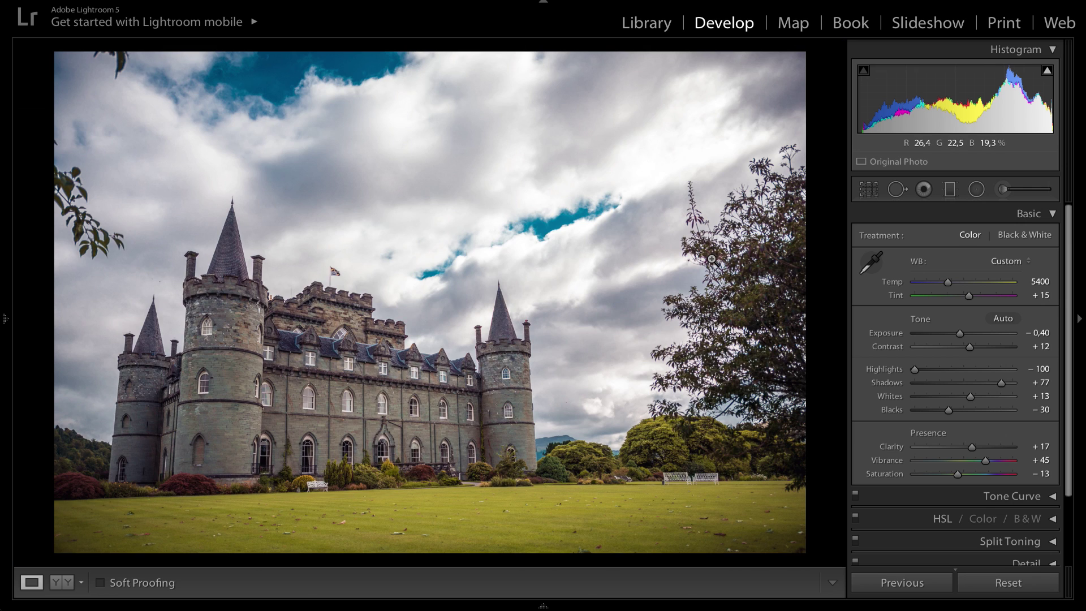
pyautogui.click(976, 190)
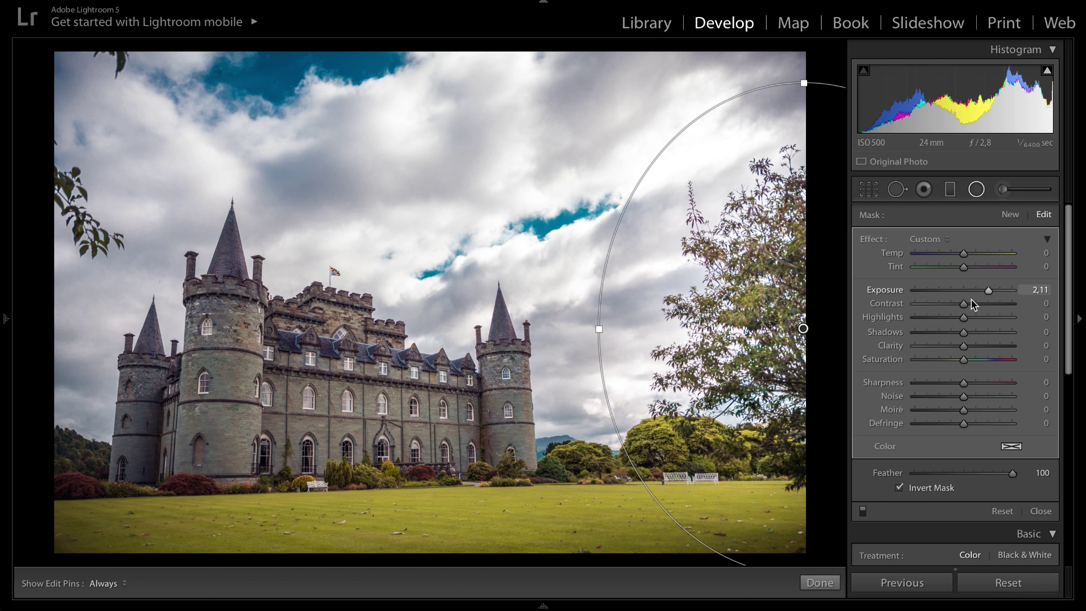
# Give the tree's radial filter Clarity -100 and Exposure -0.72
pyautogui.moveTo(987, 289); pyautogui.dragTo(963, 290)
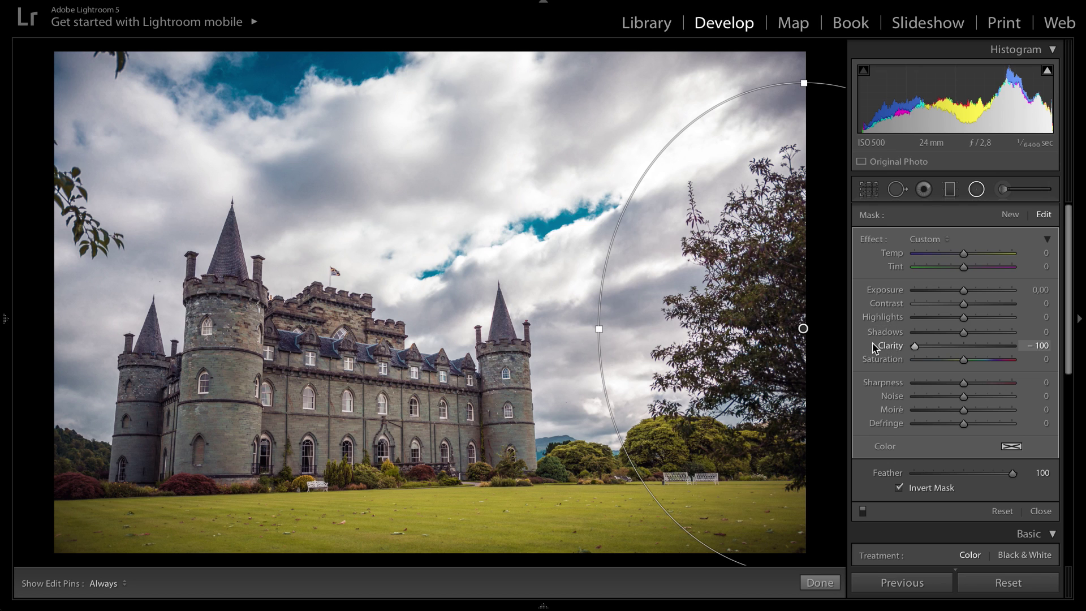
pyautogui.click(914, 346)
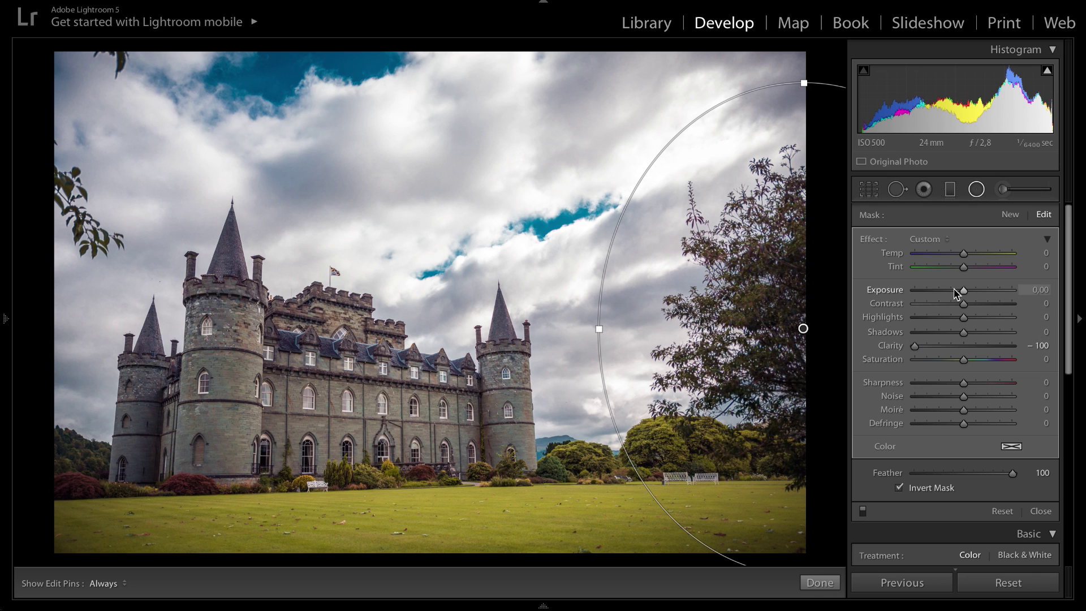
pyautogui.moveTo(963, 290); pyautogui.dragTo(958, 292)
# Brush Exposure +1.98 over the castle's left tower with the Adjustment Brush
pyautogui.click(997, 191)
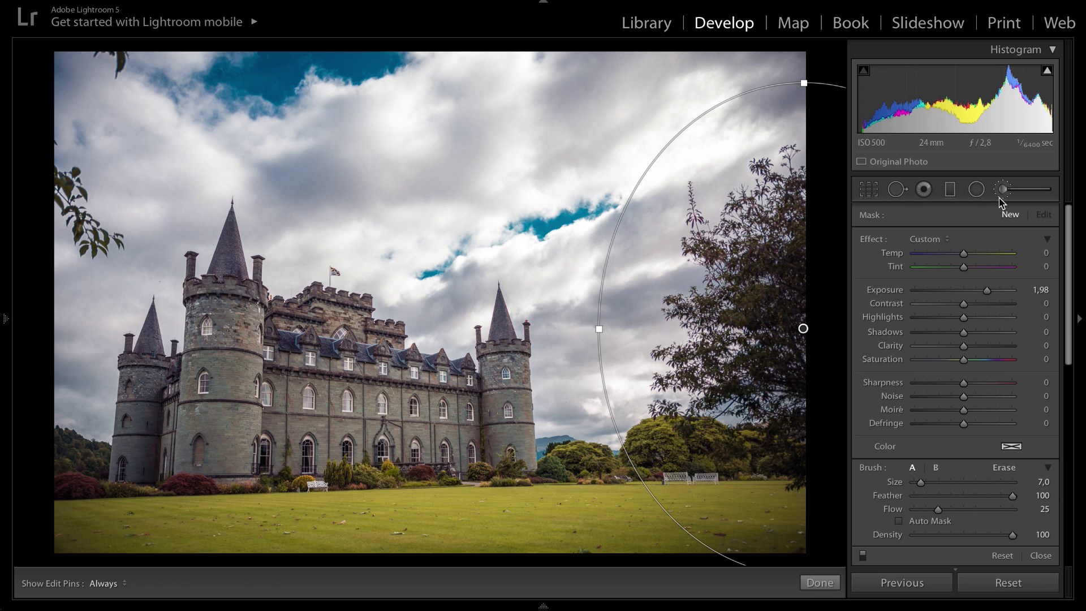
pyautogui.scroll(1, 152, 396)
pyautogui.press('h')
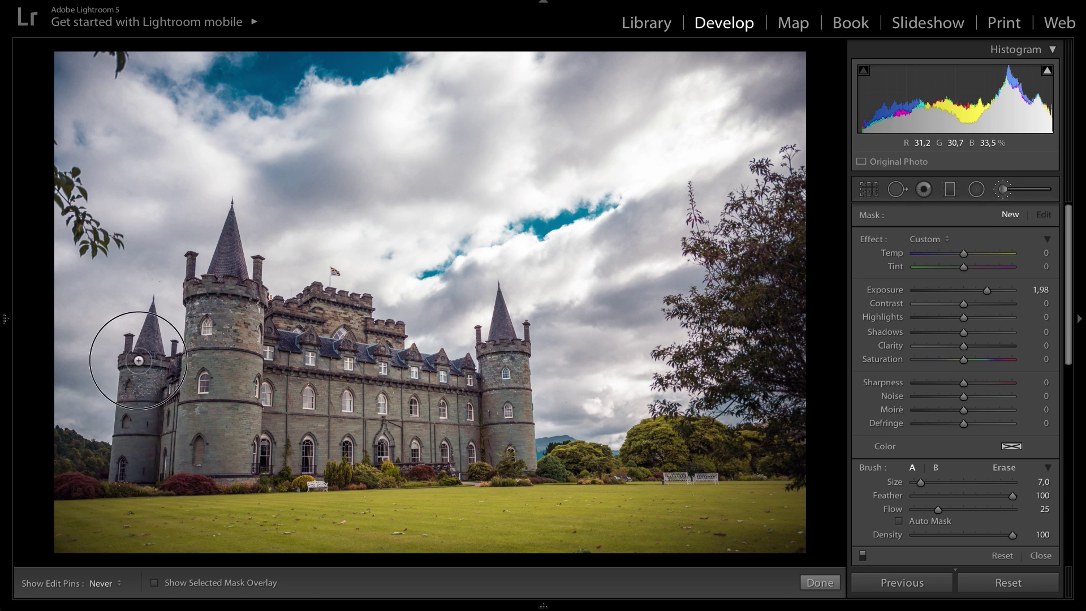
pyautogui.press('h')
pyautogui.moveTo(725, 440); pyautogui.dragTo(633, 454)
pyautogui.press('h')
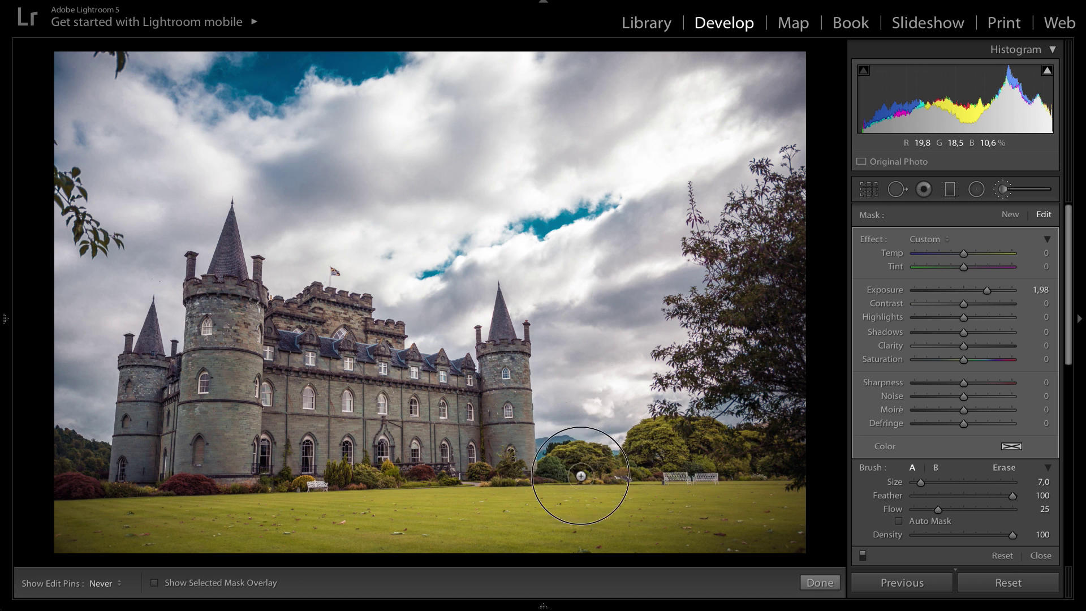
pyautogui.press('h')
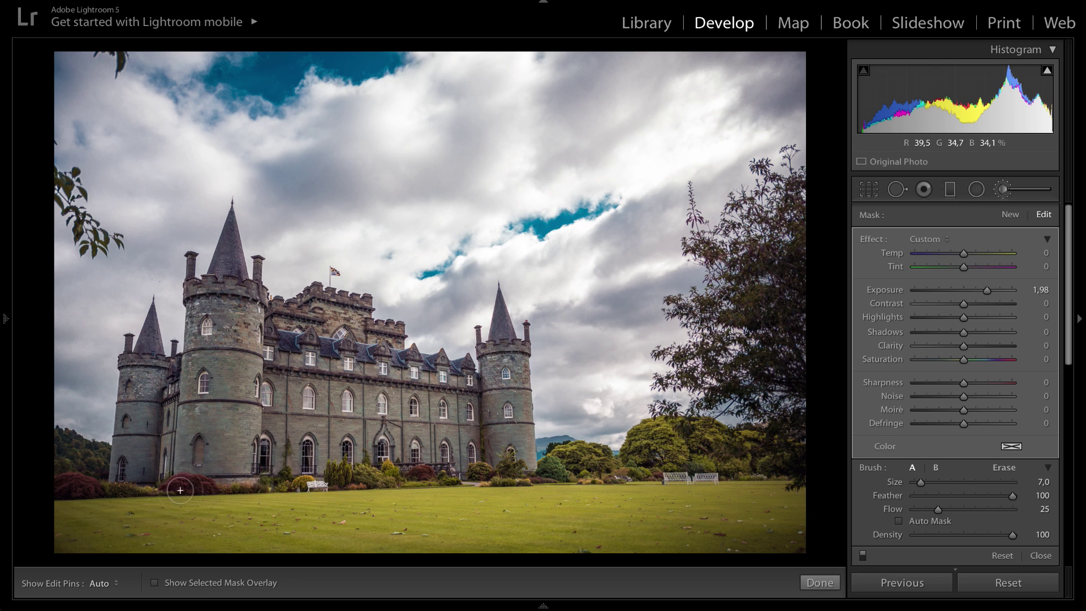
pyautogui.press('[')
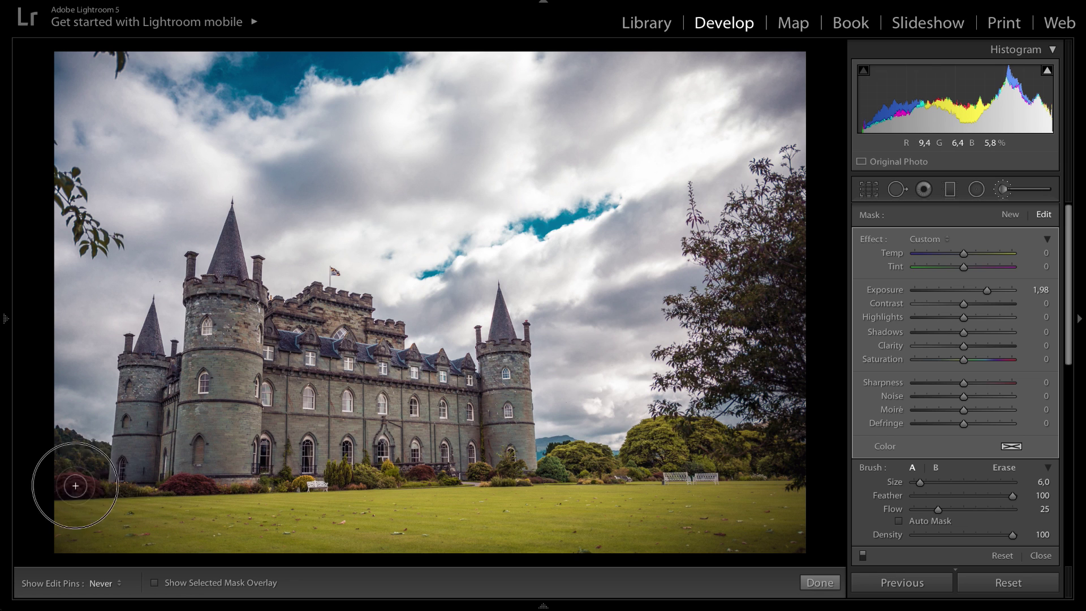
pyautogui.press('k')
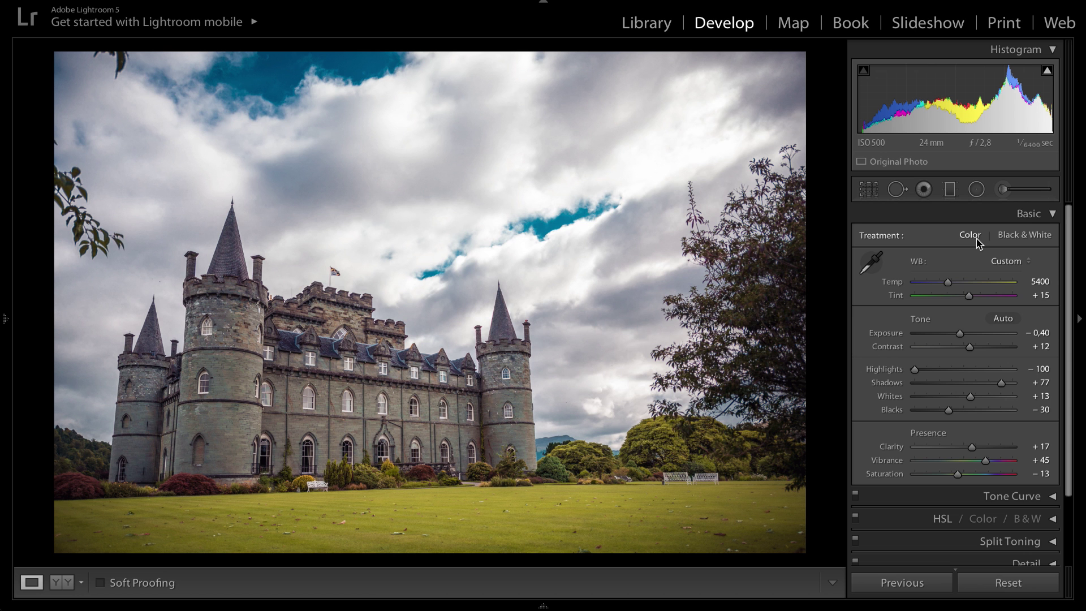
pyautogui.press('\\')
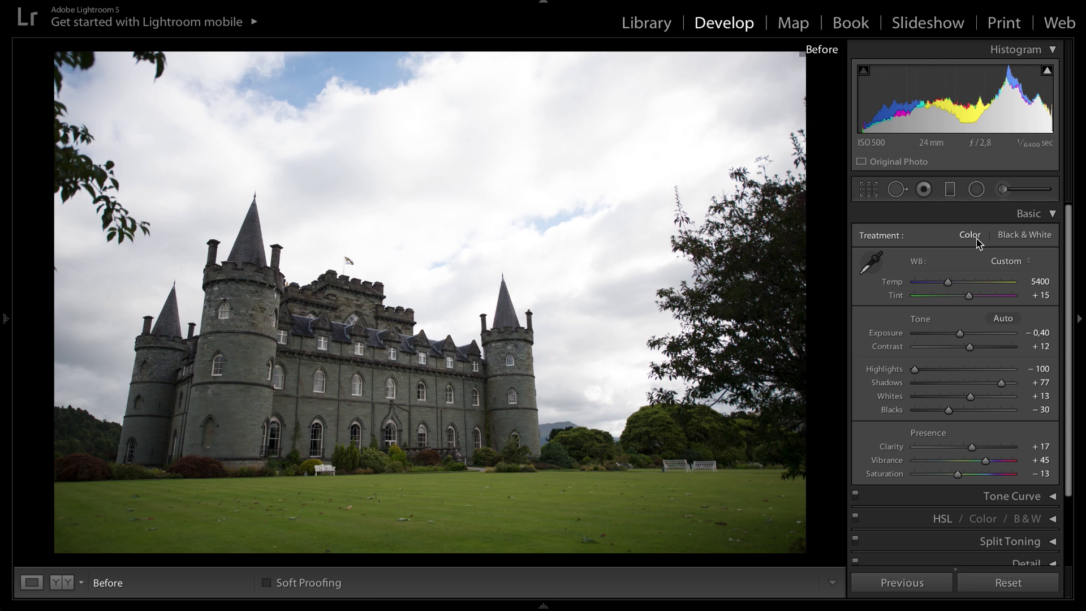
pyautogui.press('\\')
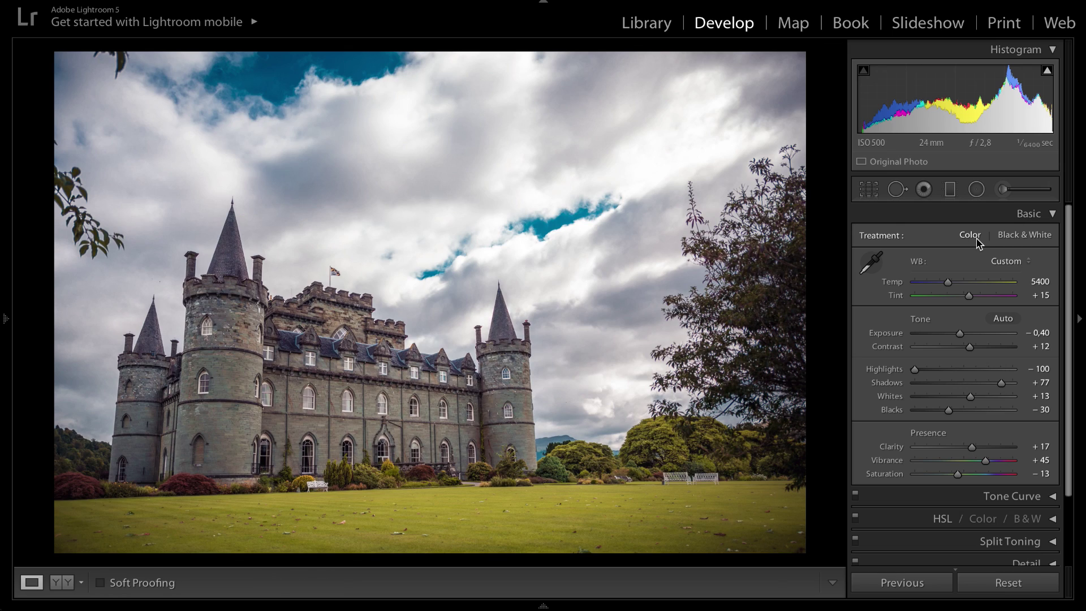
pyautogui.press('\\')
pyautogui.press('\\')
pyautogui.press('\\')
pyautogui.press('\\')
pyautogui.press('\\')
pyautogui.press('\\')
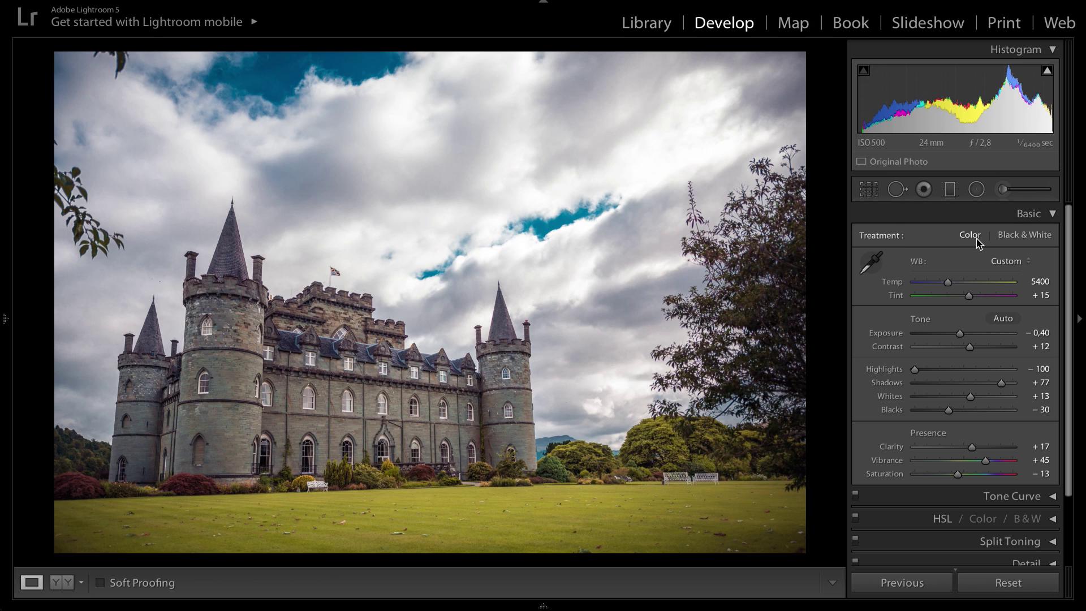